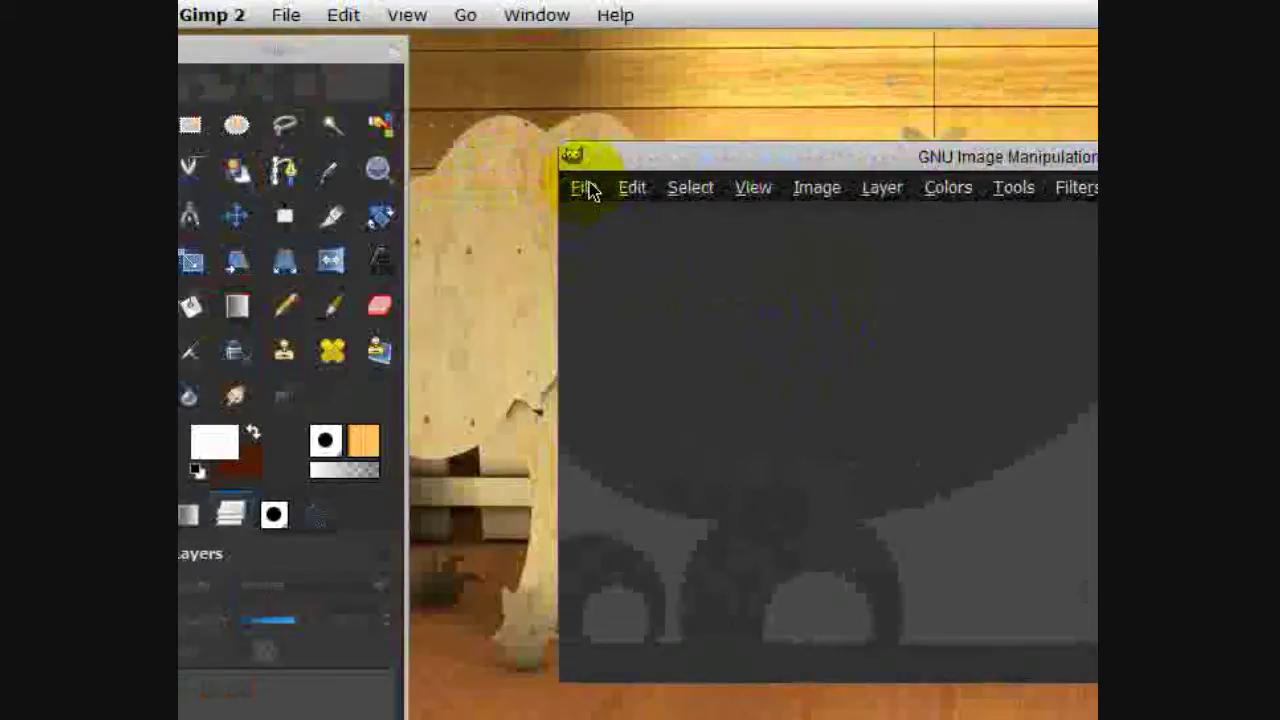
Create a new 640 × 480 pixel image from File > New, keeping the default size.
click(585, 188)
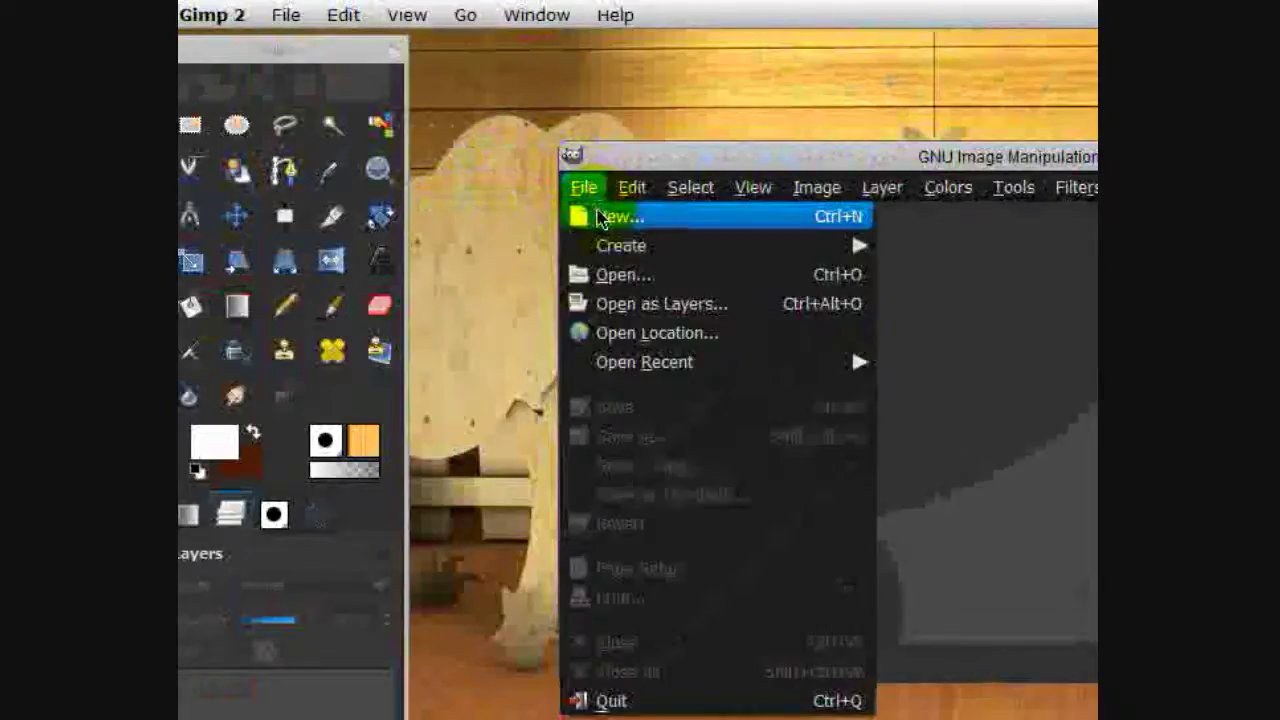
click(600, 217)
click(771, 513)
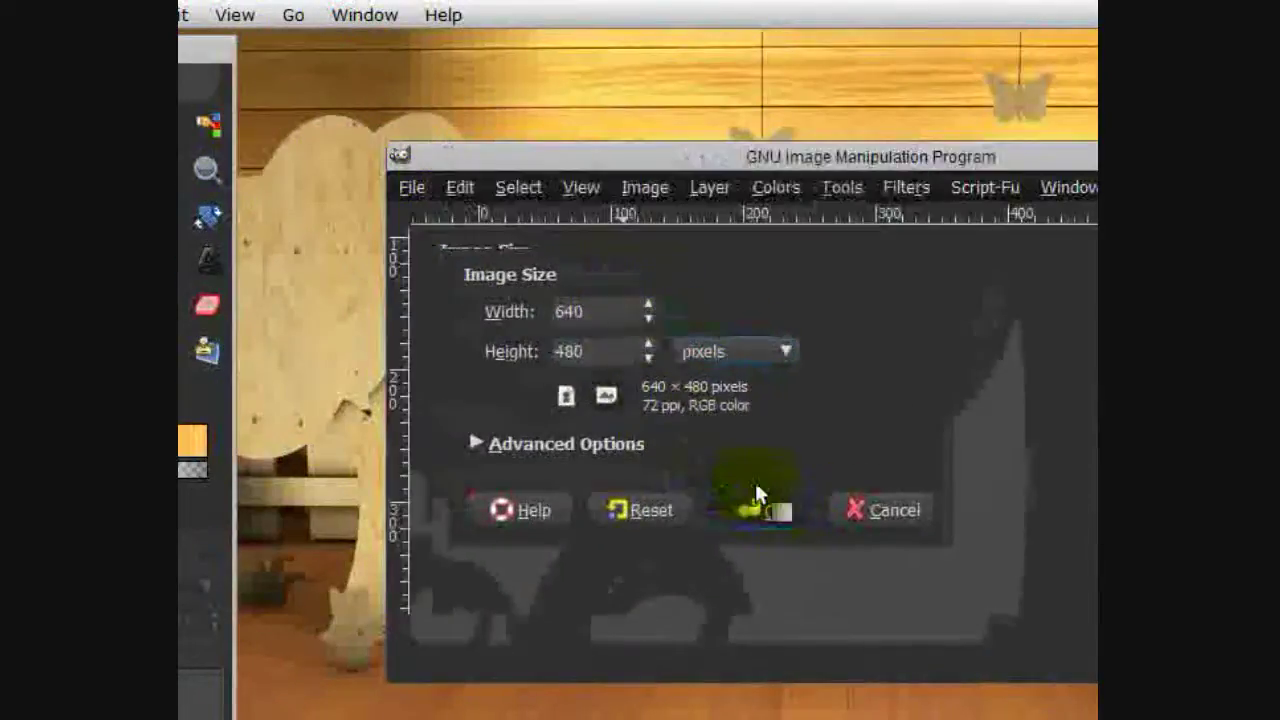
click(858, 20)
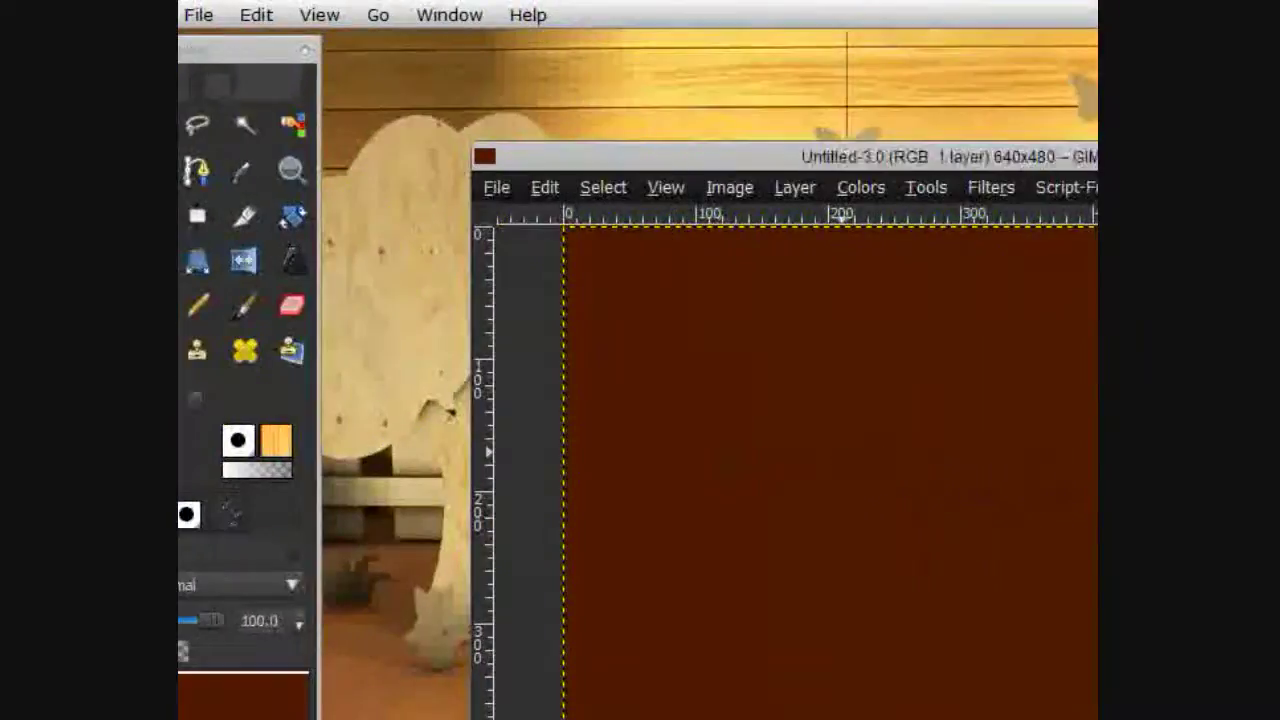
Bucket-fill the canvas white and select the Abstract 2 gradient.
click(1024, 453)
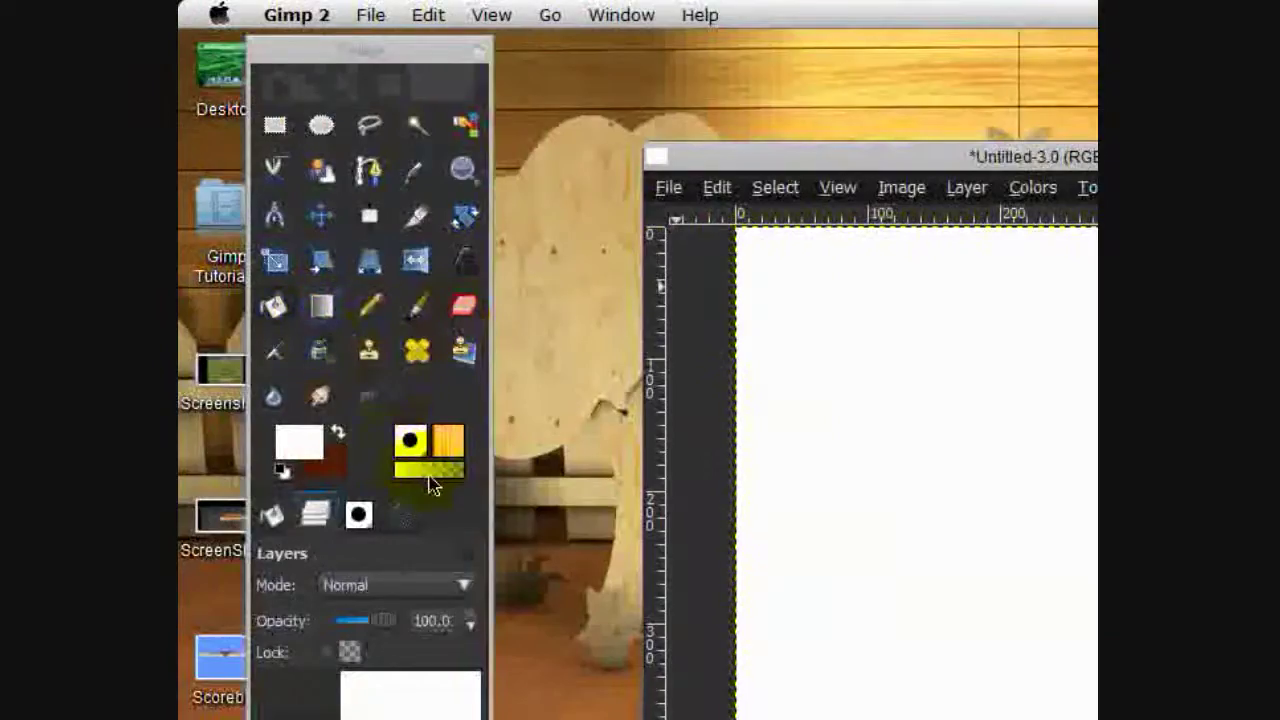
click(430, 478)
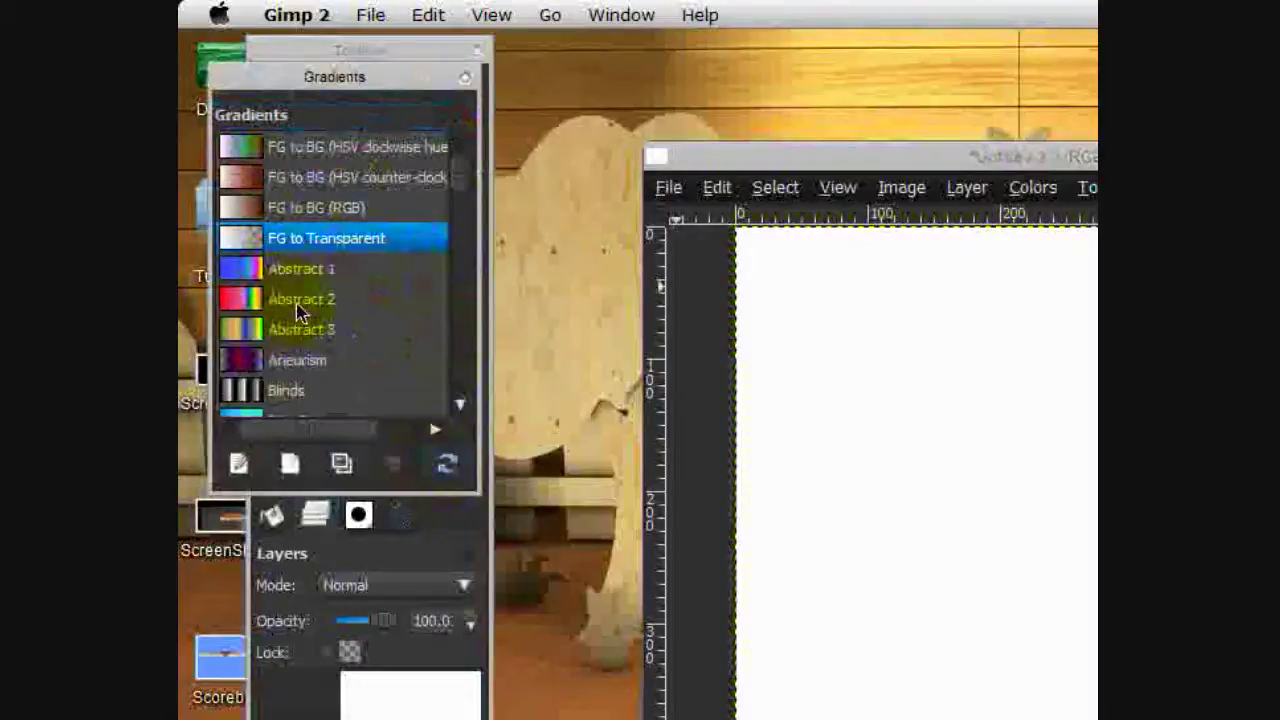
click(300, 300)
click(463, 79)
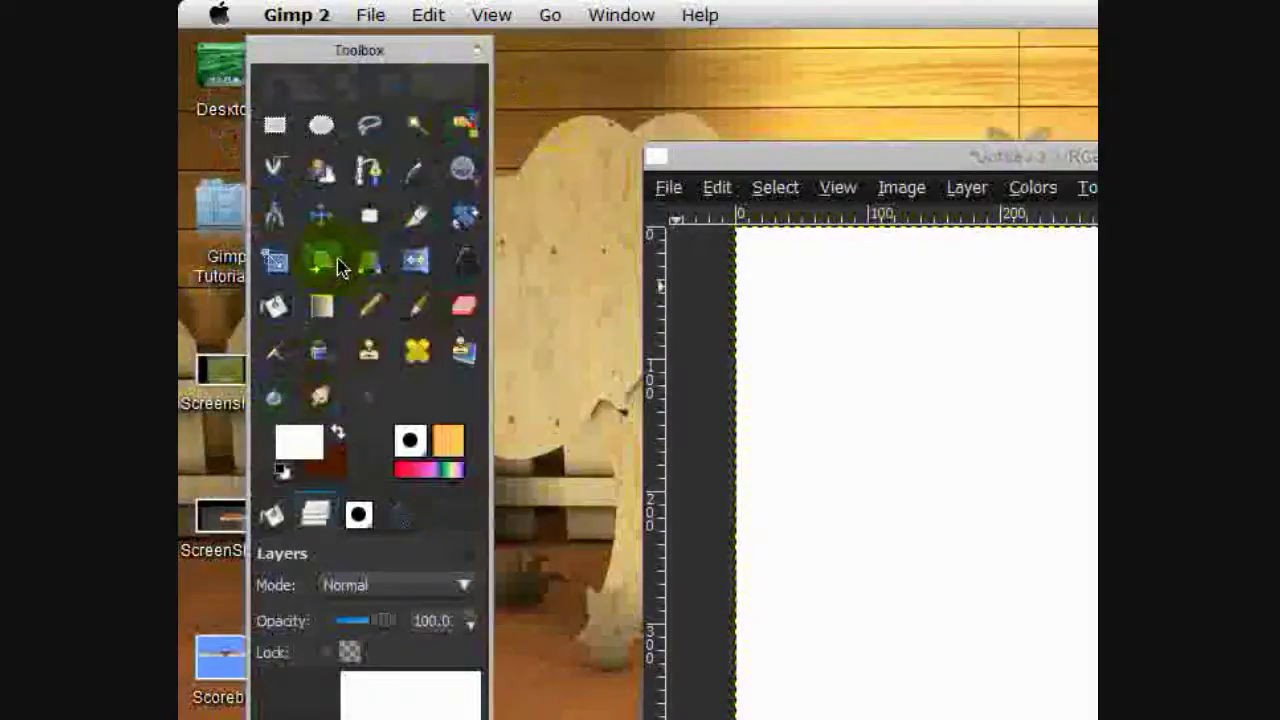
click(430, 470)
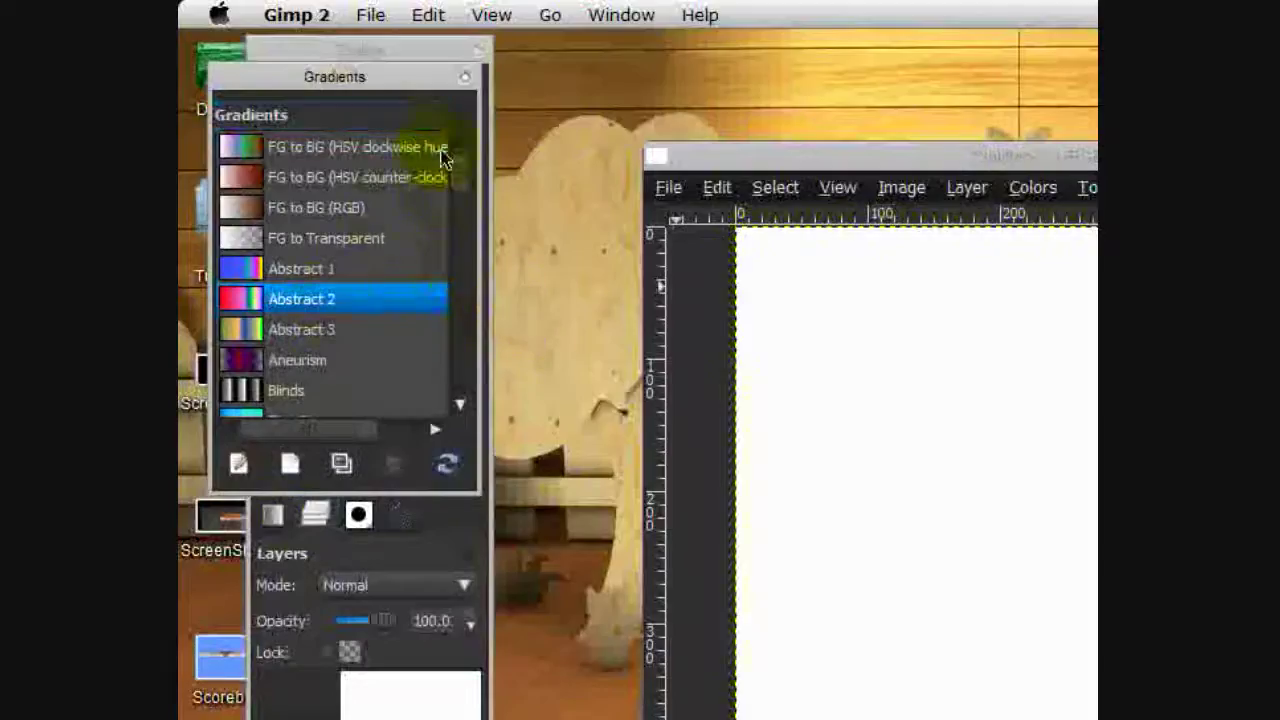
click(467, 80)
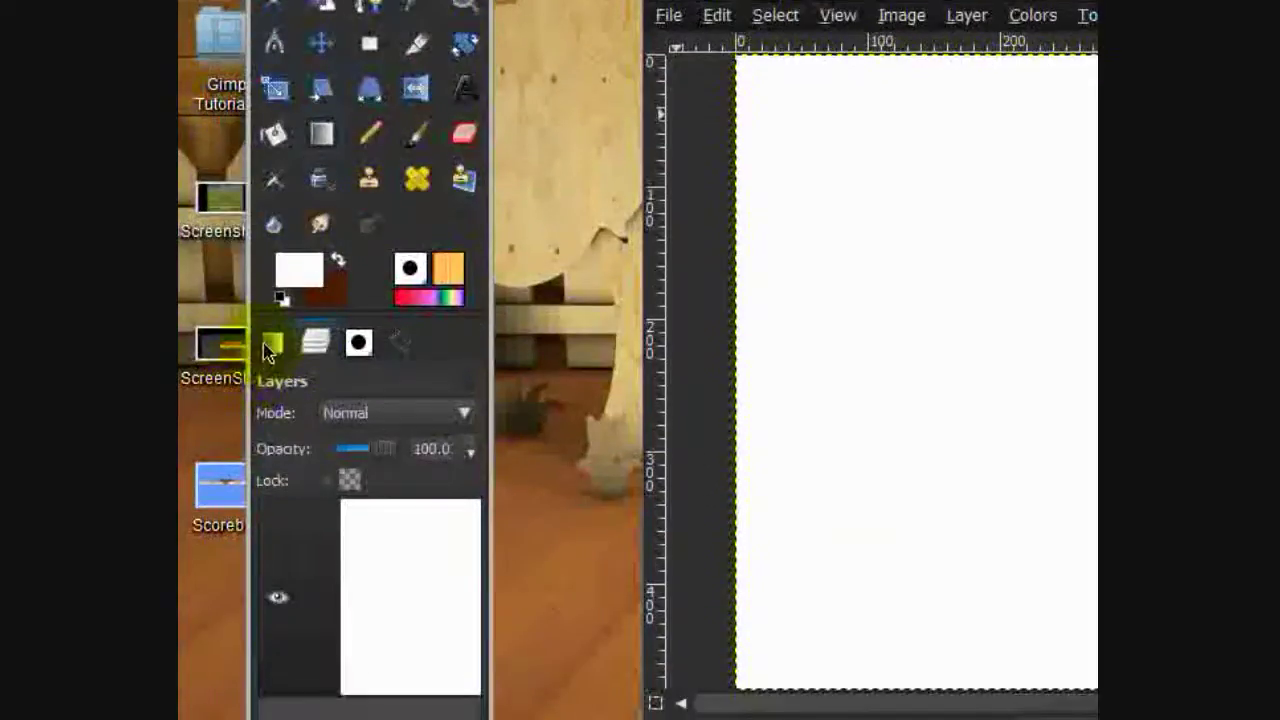
Set the gradient shape to Radial and draw it outward from the canvas centre.
click(272, 514)
click(383, 405)
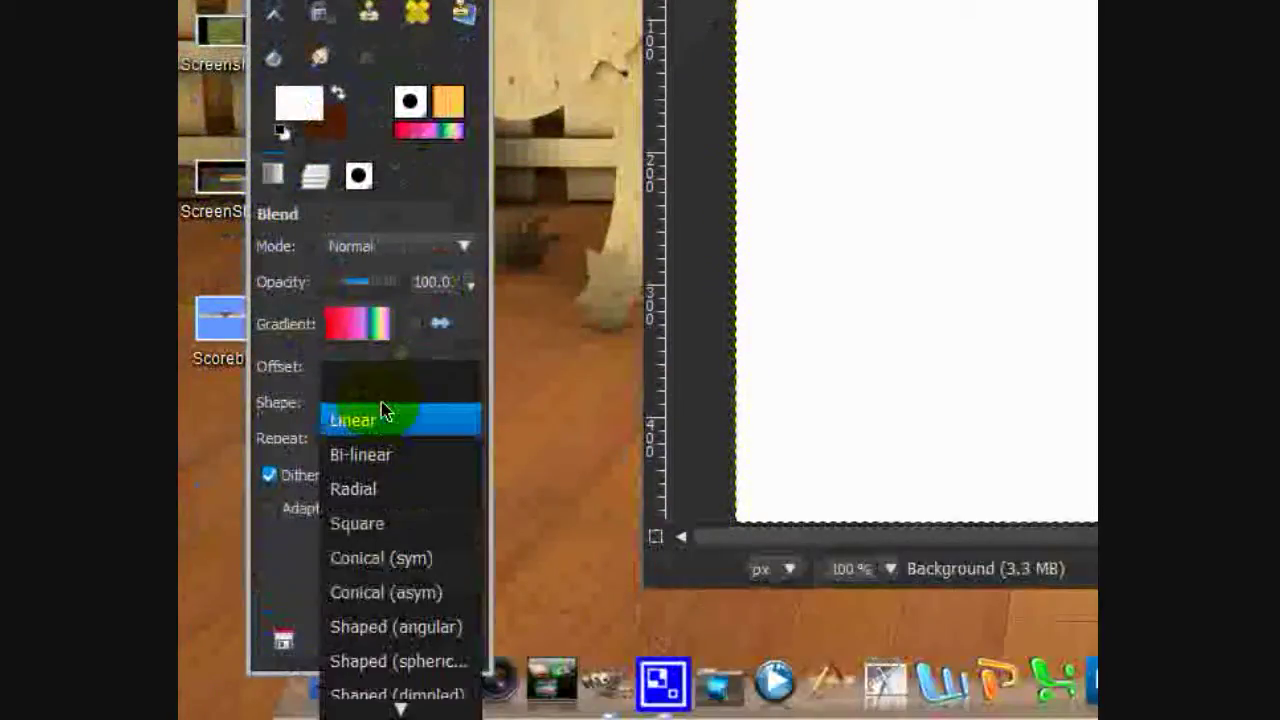
click(394, 489)
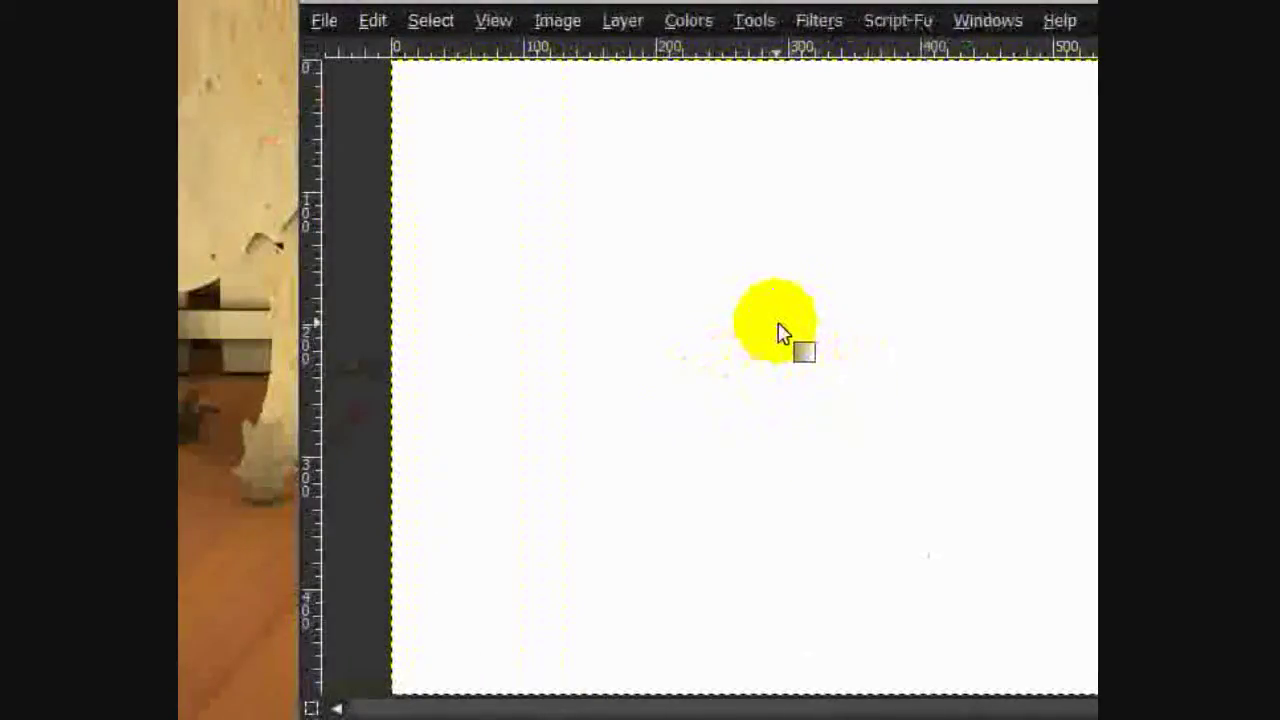
drag(779, 323, 398, 78)
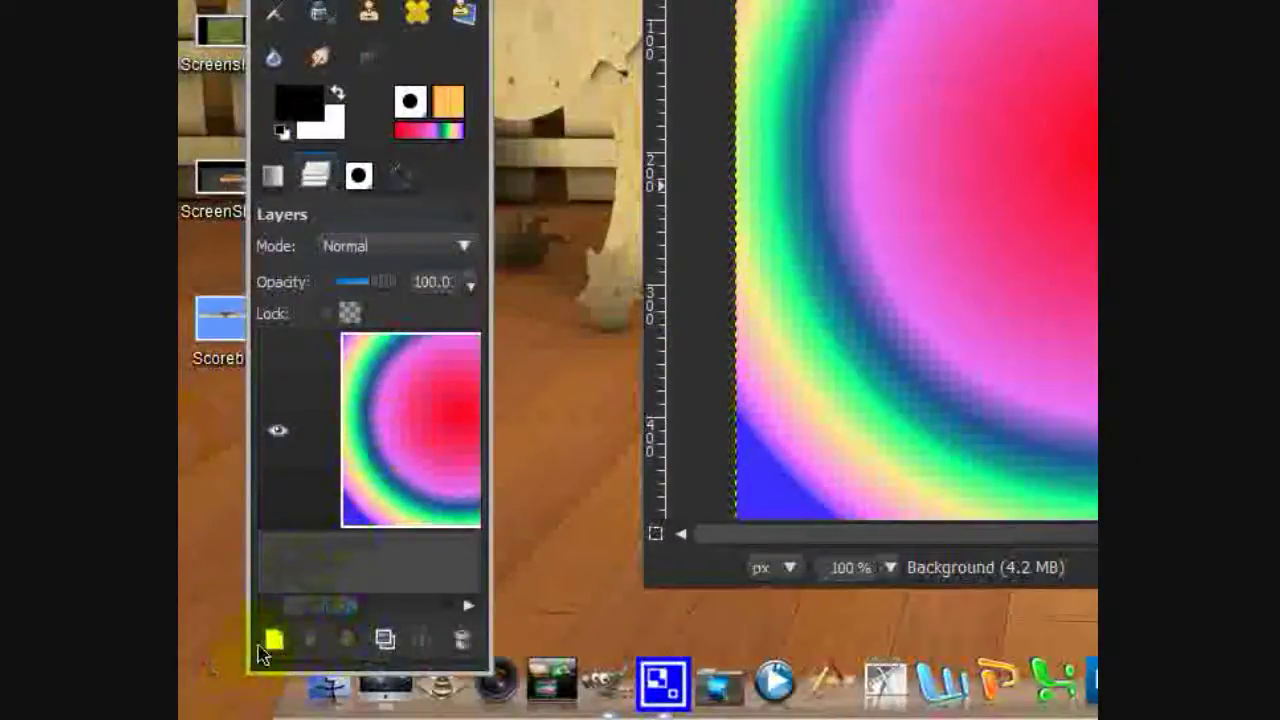
Add a transparent layer and move it below the gradient layer.
click(268, 645)
click(440, 190)
click(350, 642)
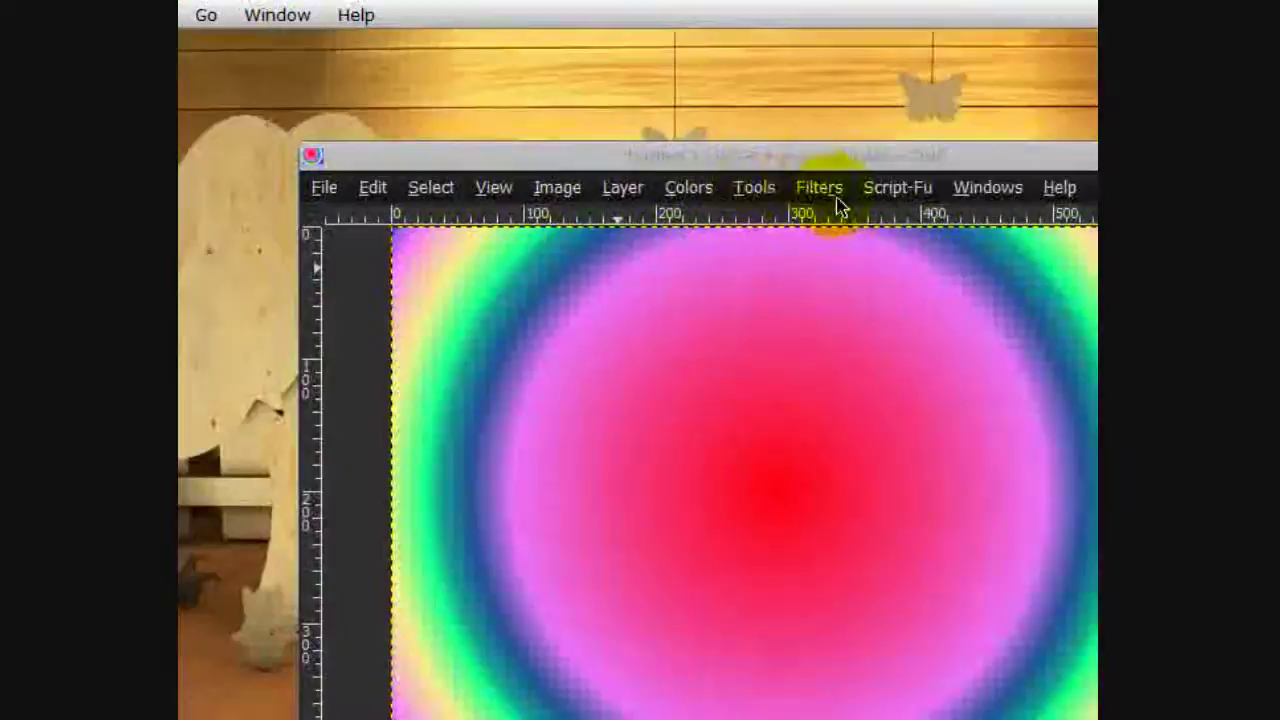
Render grey Solid Noise clouds at detail 15 on the new layer.
click(832, 192)
mouse_move(894, 680)
mouse_move(1189, 669)
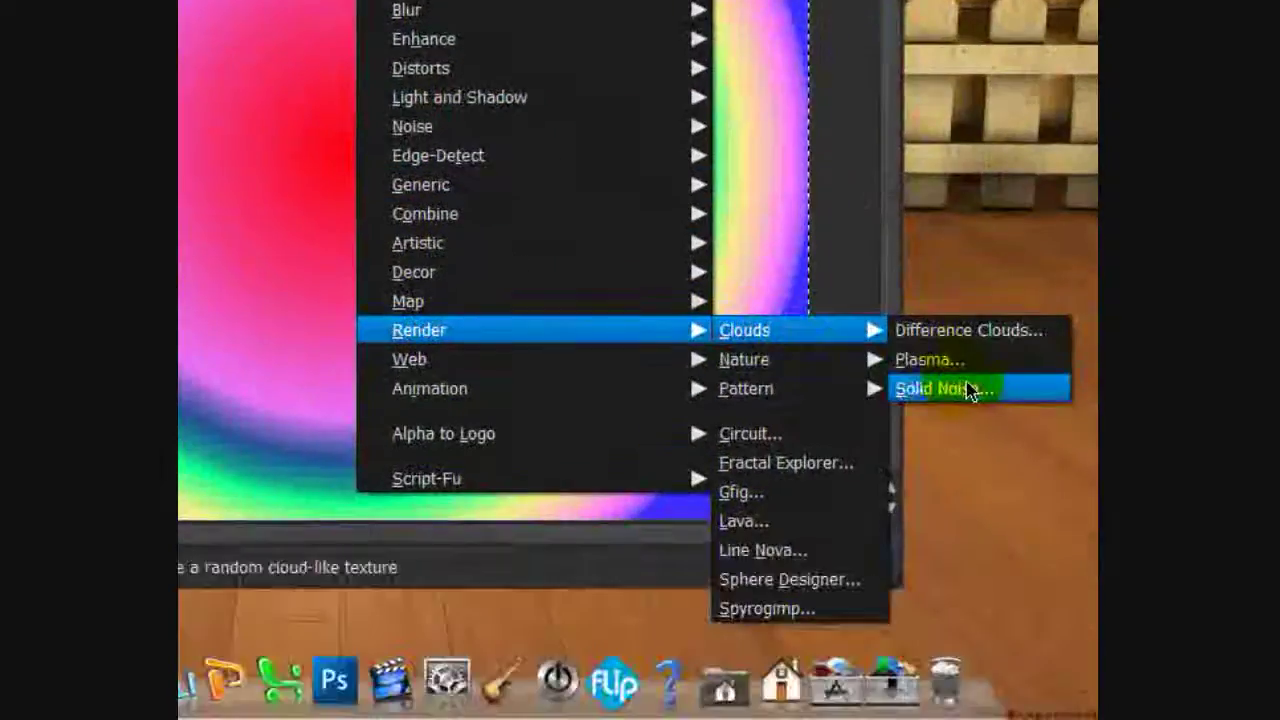
click(1029, 555)
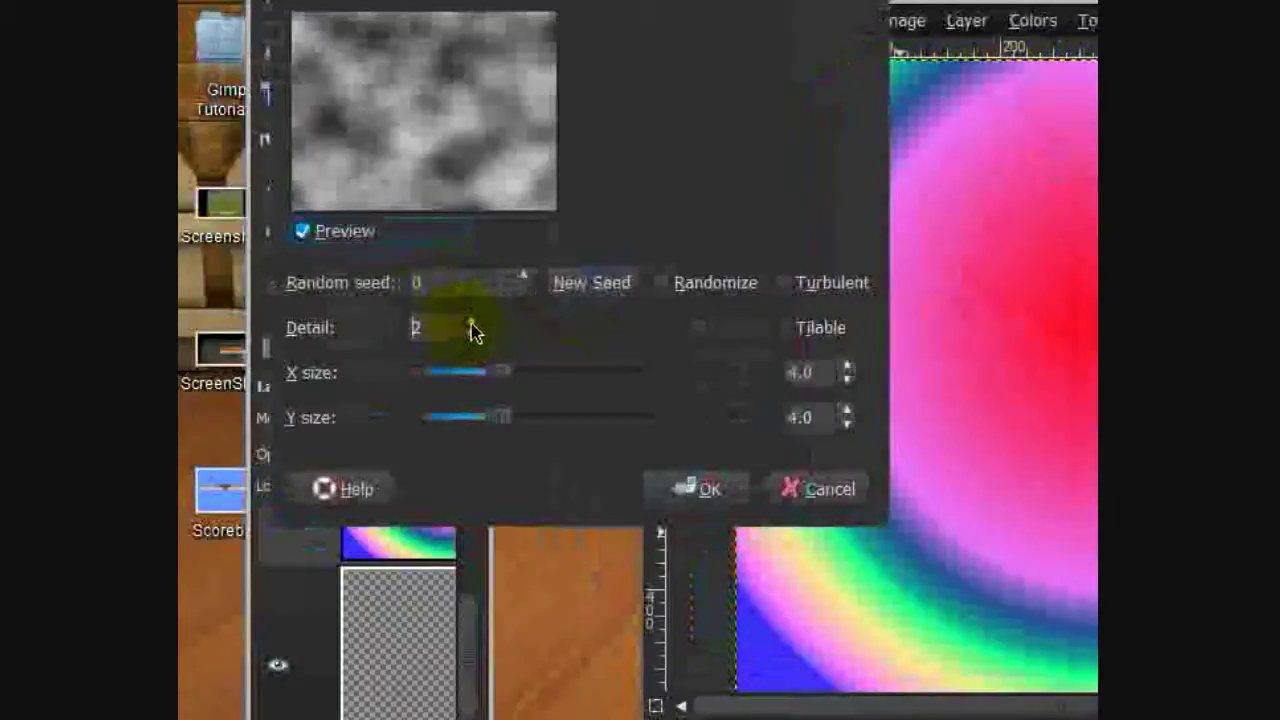
click(703, 490)
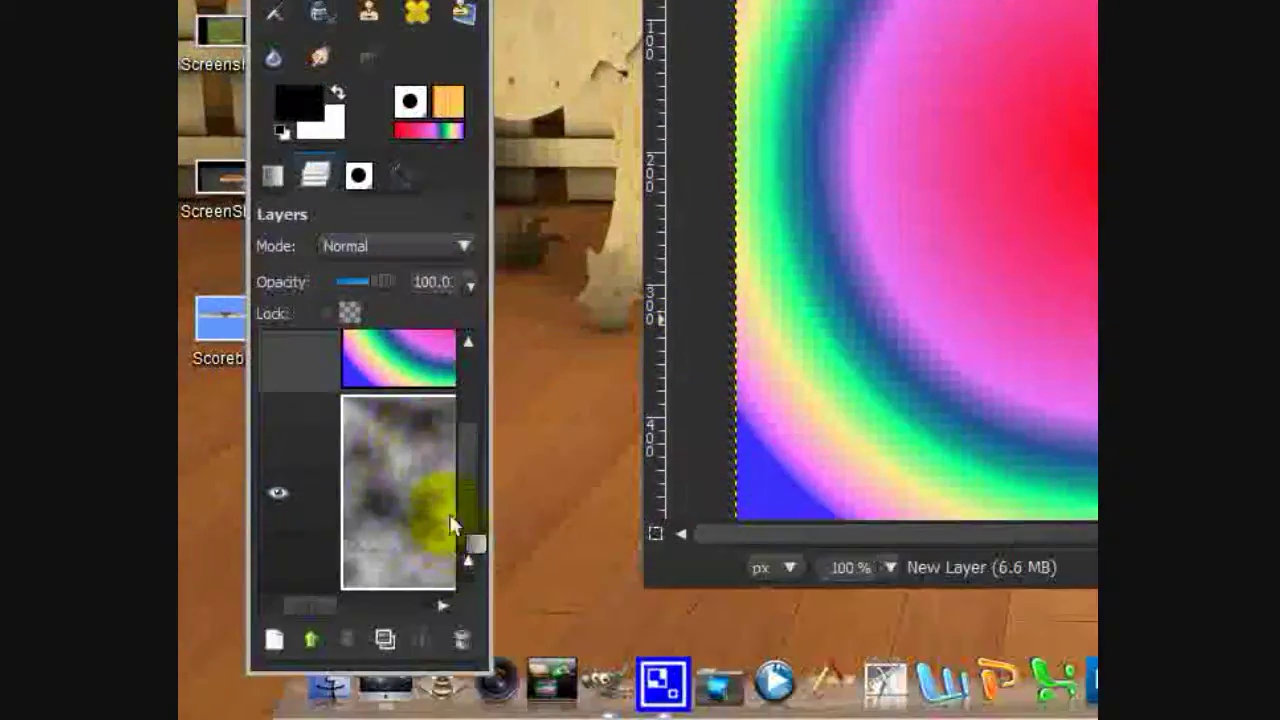
Set the gradient layer to Overlay, try Screen, Divide and Multiply, then return to Overlay.
scroll(452, 525, up, 3)
click(388, 407)
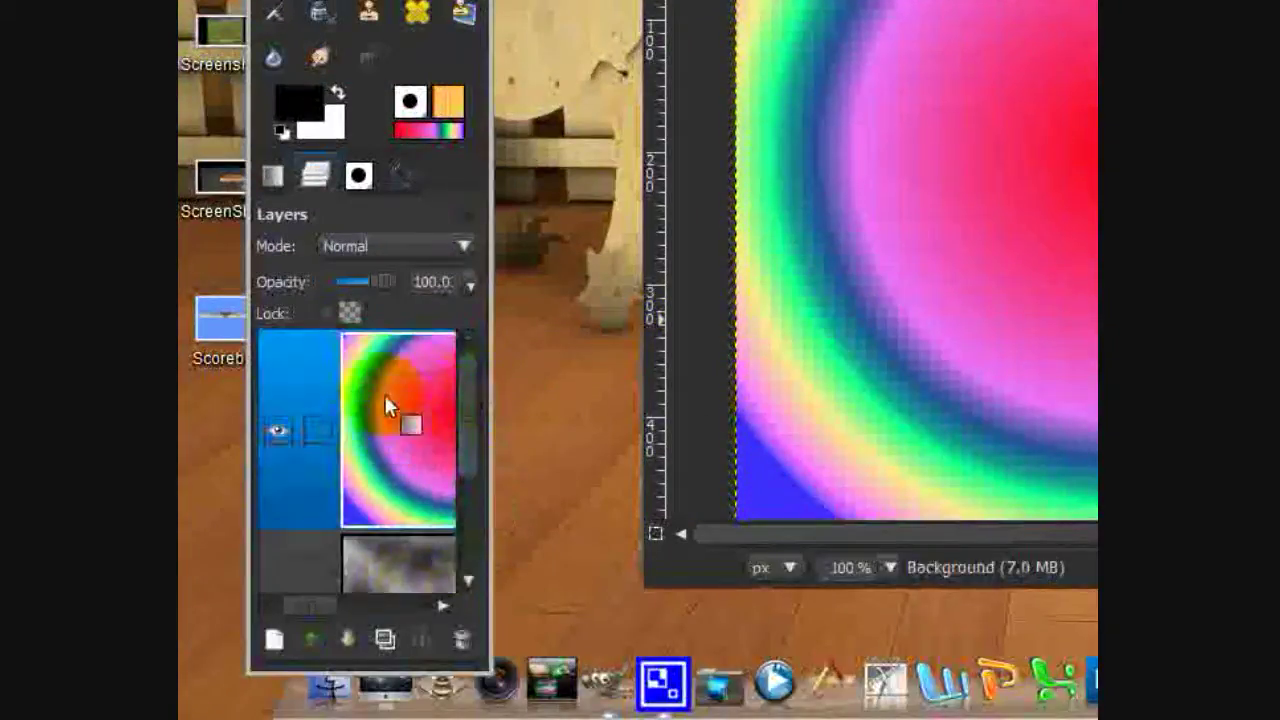
click(370, 245)
click(408, 457)
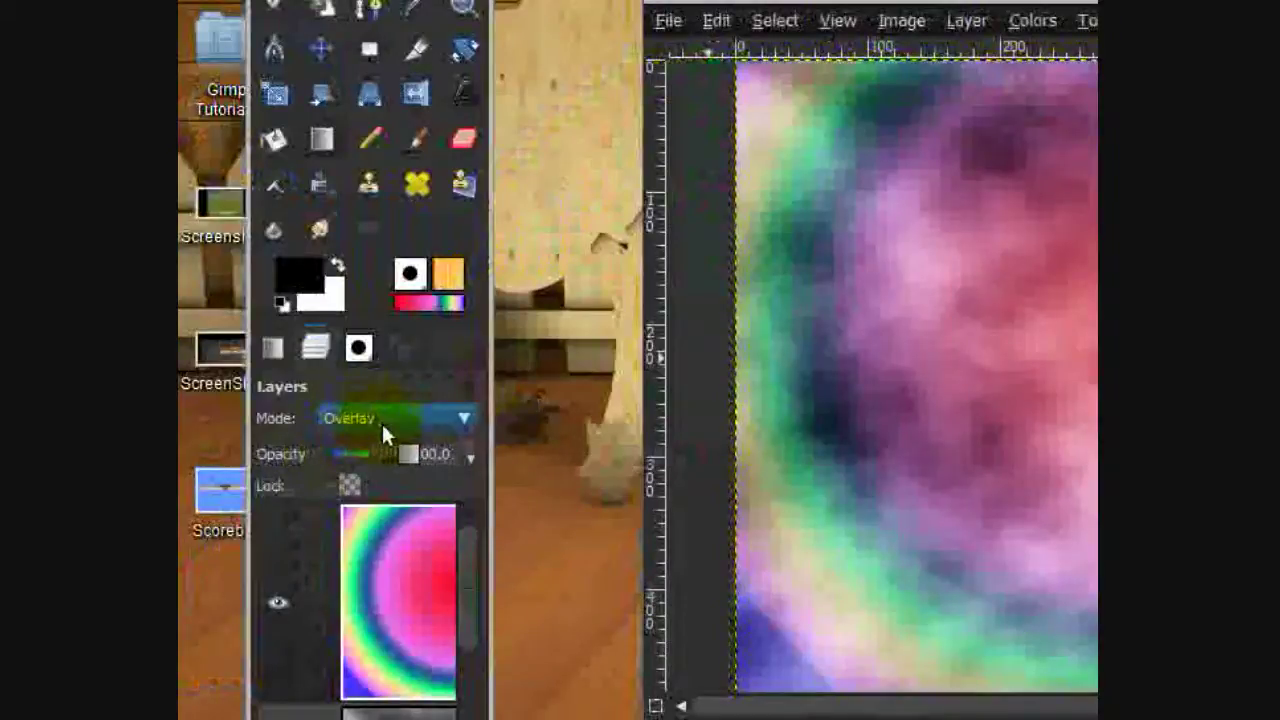
click(381, 421)
click(388, 401)
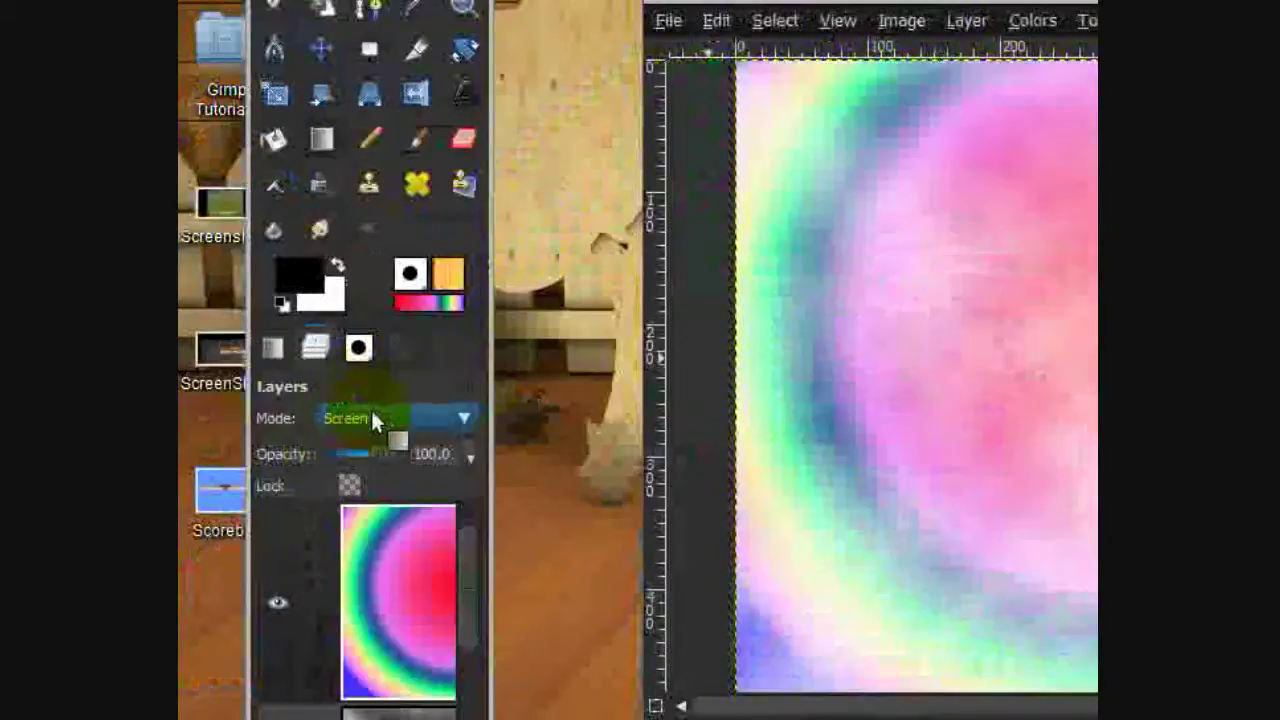
click(370, 407)
click(368, 401)
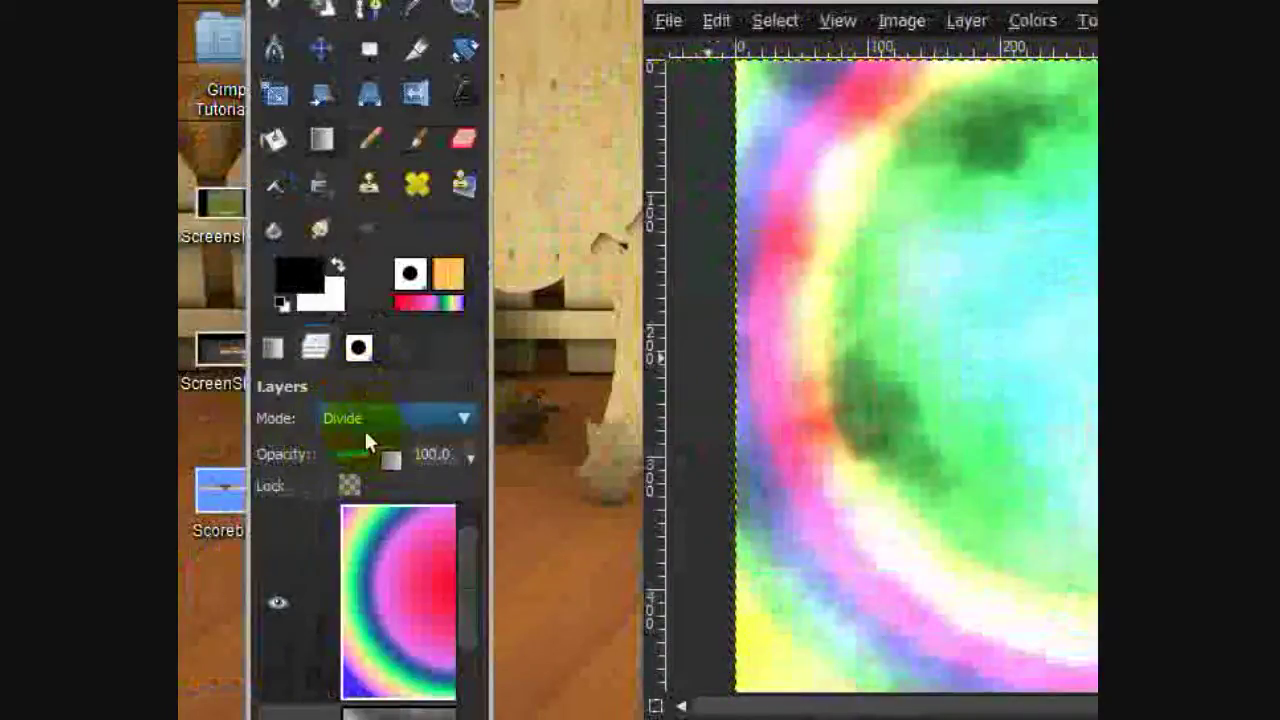
click(366, 429)
click(372, 398)
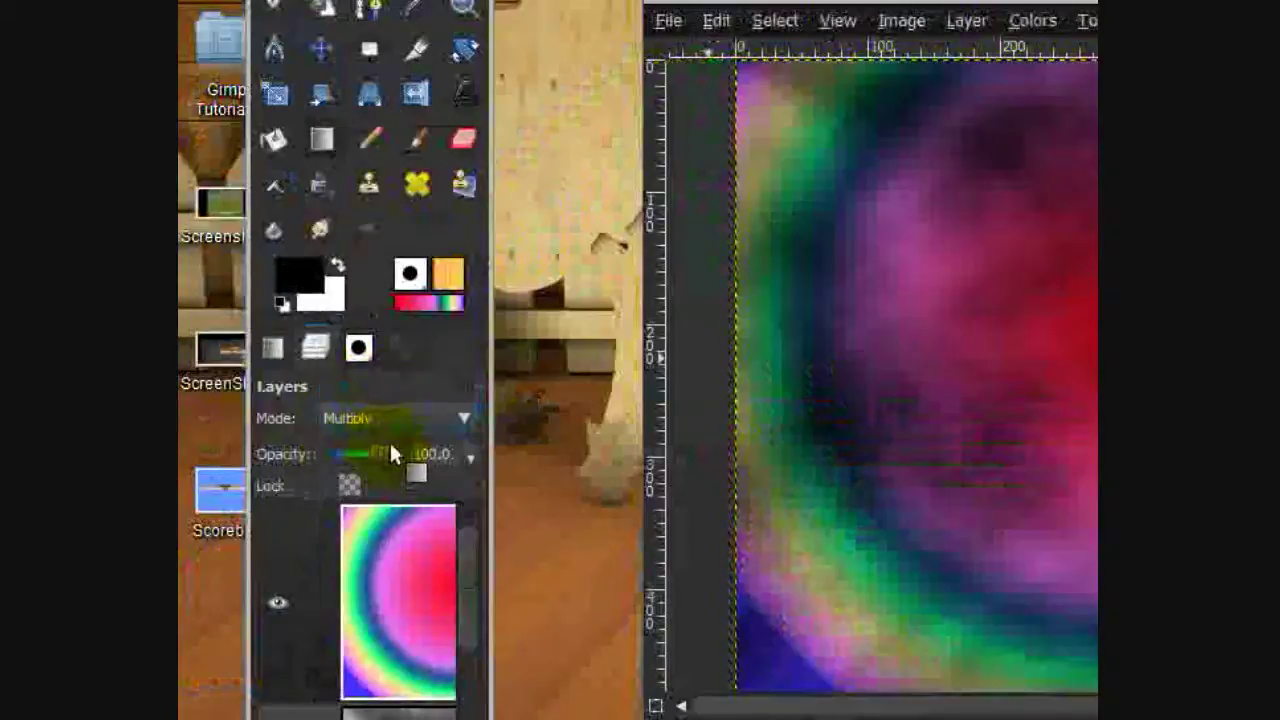
click(390, 416)
click(384, 534)
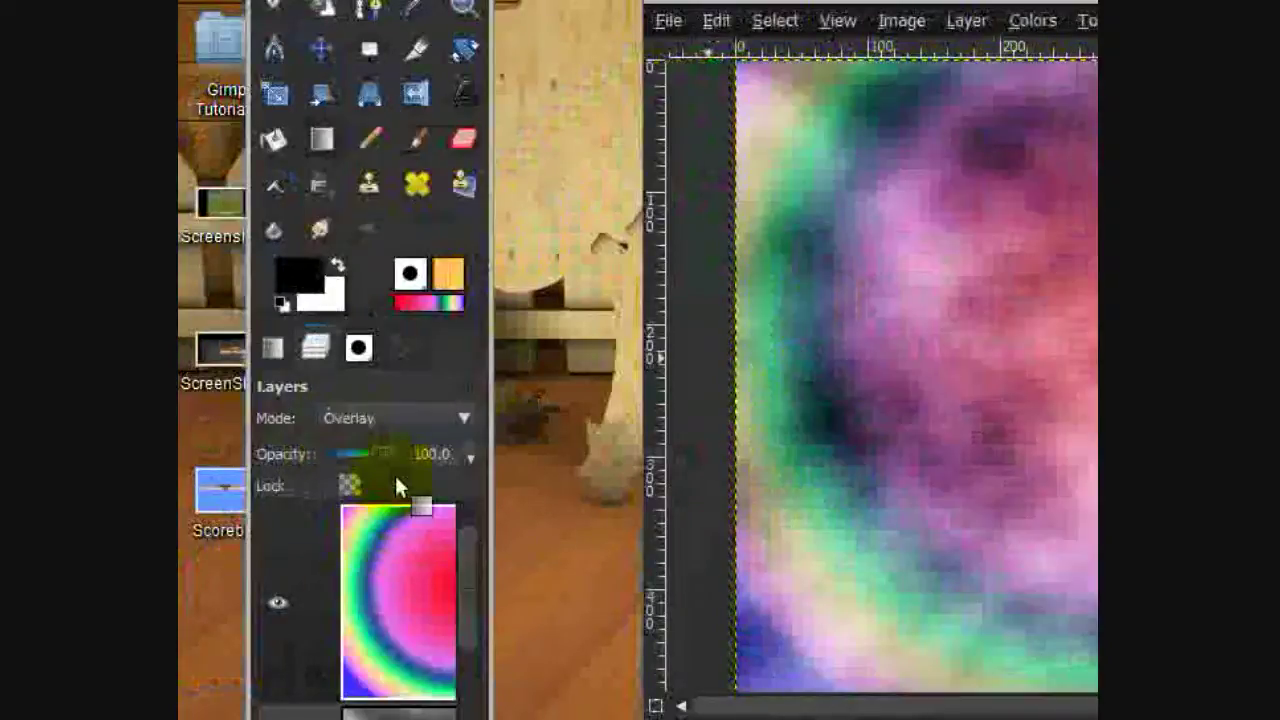
Try Dodge and Burn modes on the gradient layer.
click(386, 414)
click(387, 487)
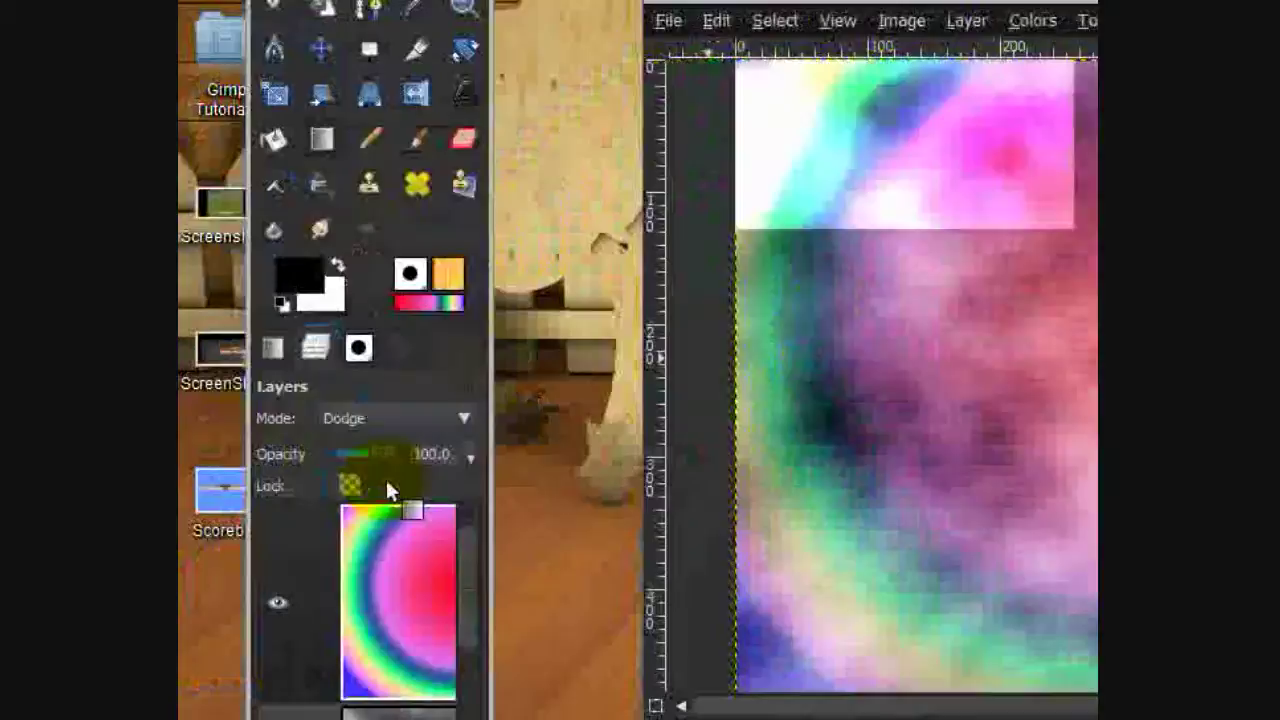
click(351, 420)
click(370, 467)
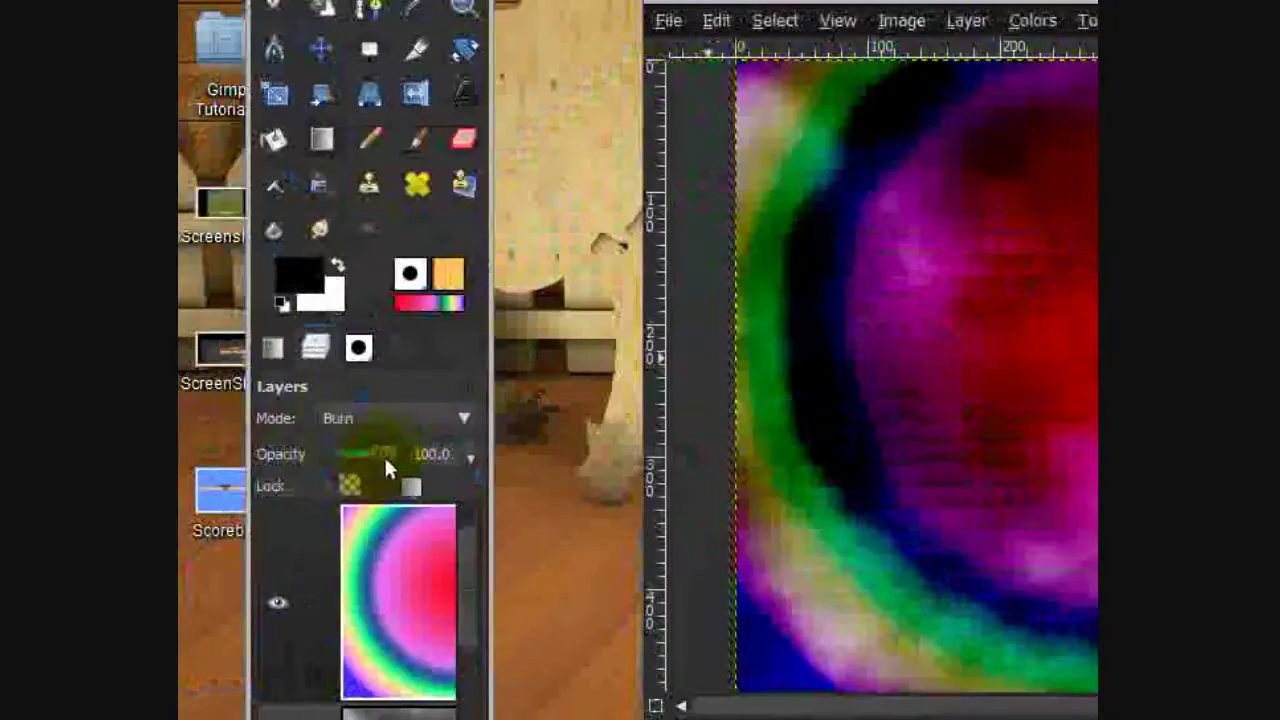
Compare Hard light, Soft light, Difference and Addition, then settle on Overlay.
click(387, 420)
click(380, 469)
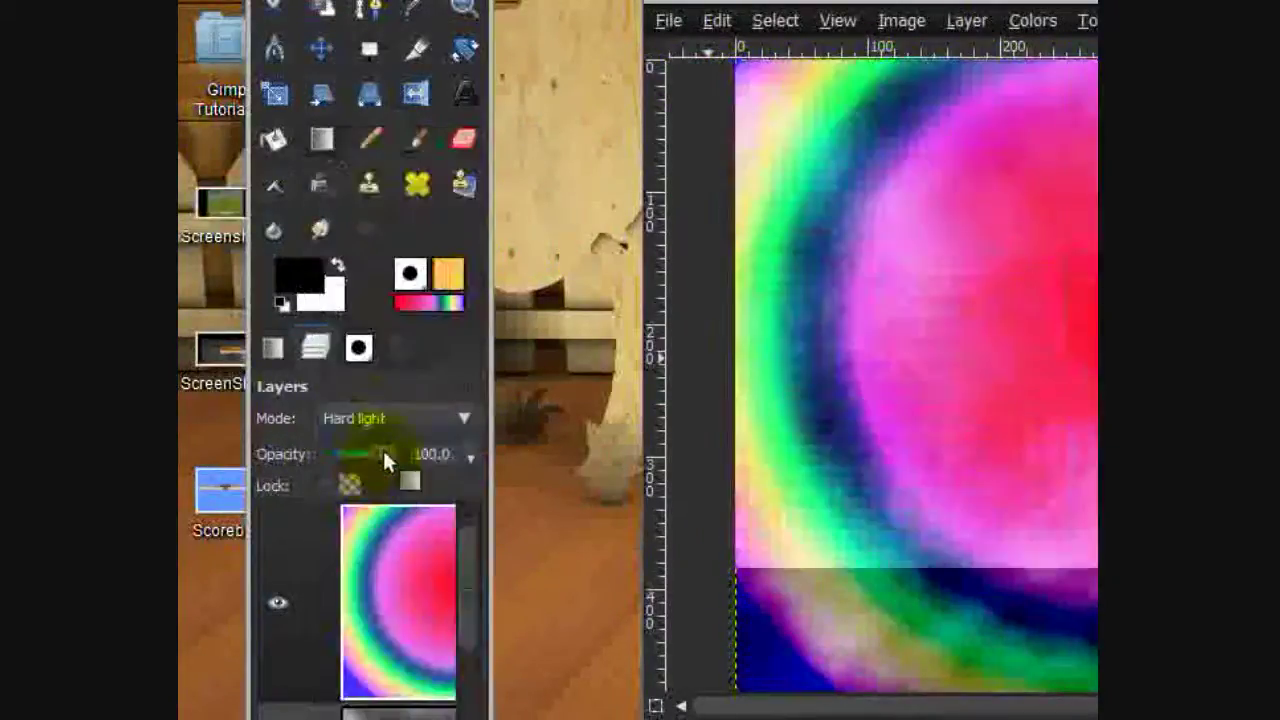
click(372, 424)
click(373, 450)
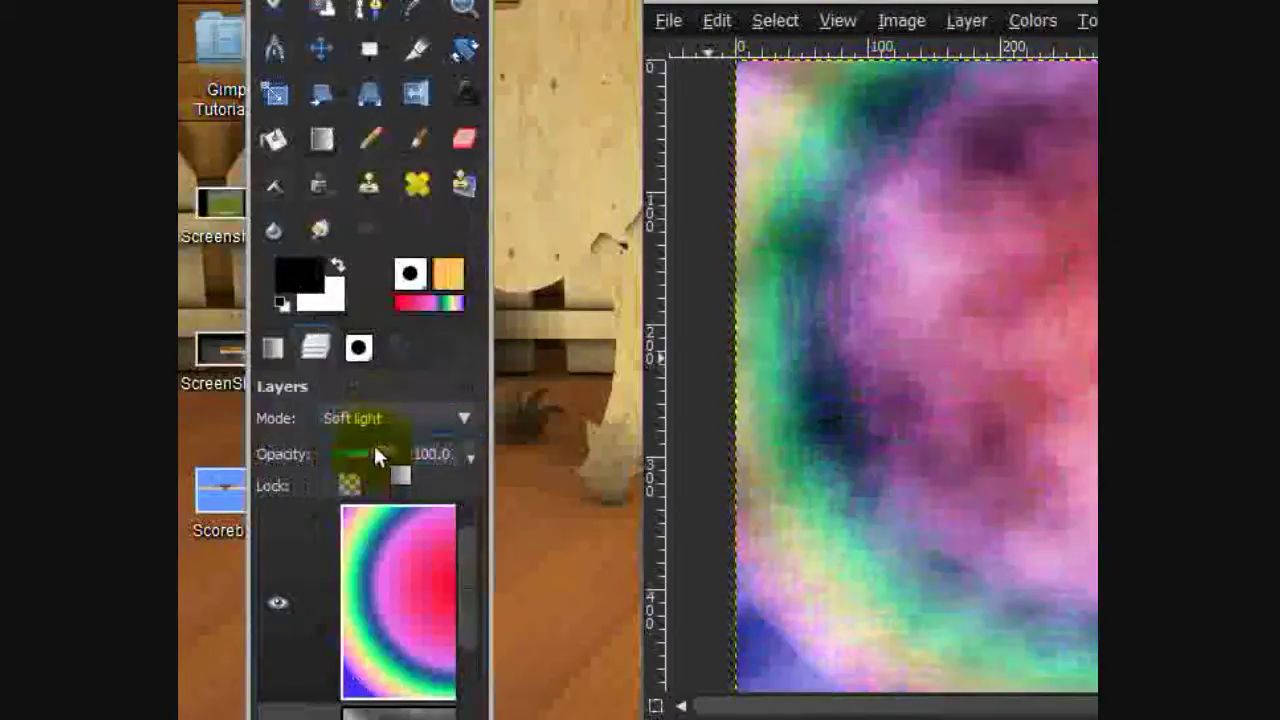
click(377, 420)
click(393, 535)
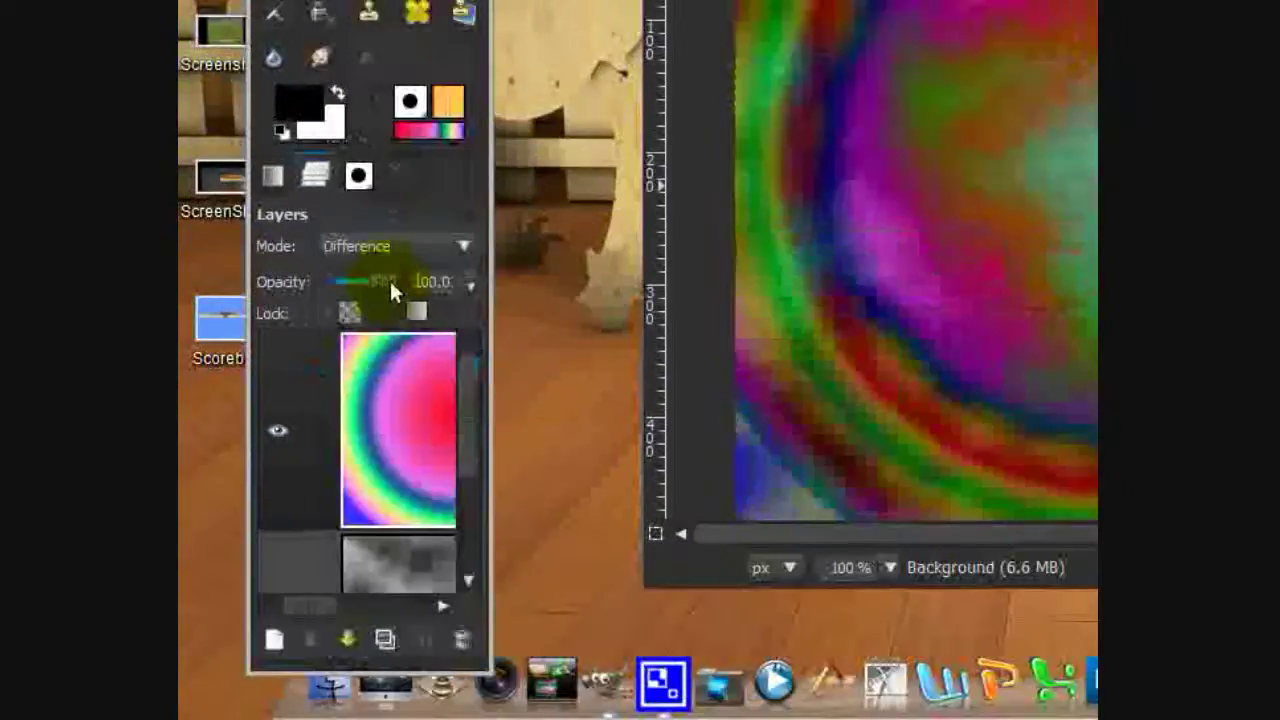
click(375, 246)
click(378, 276)
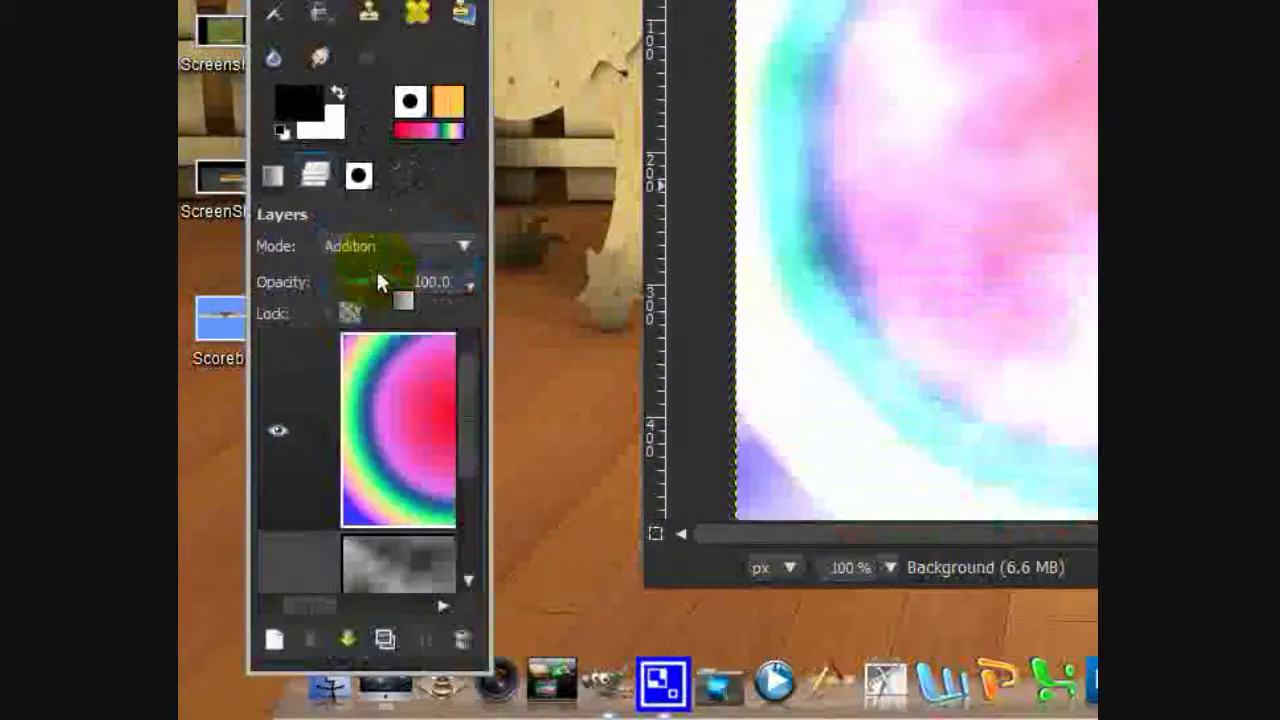
click(390, 247)
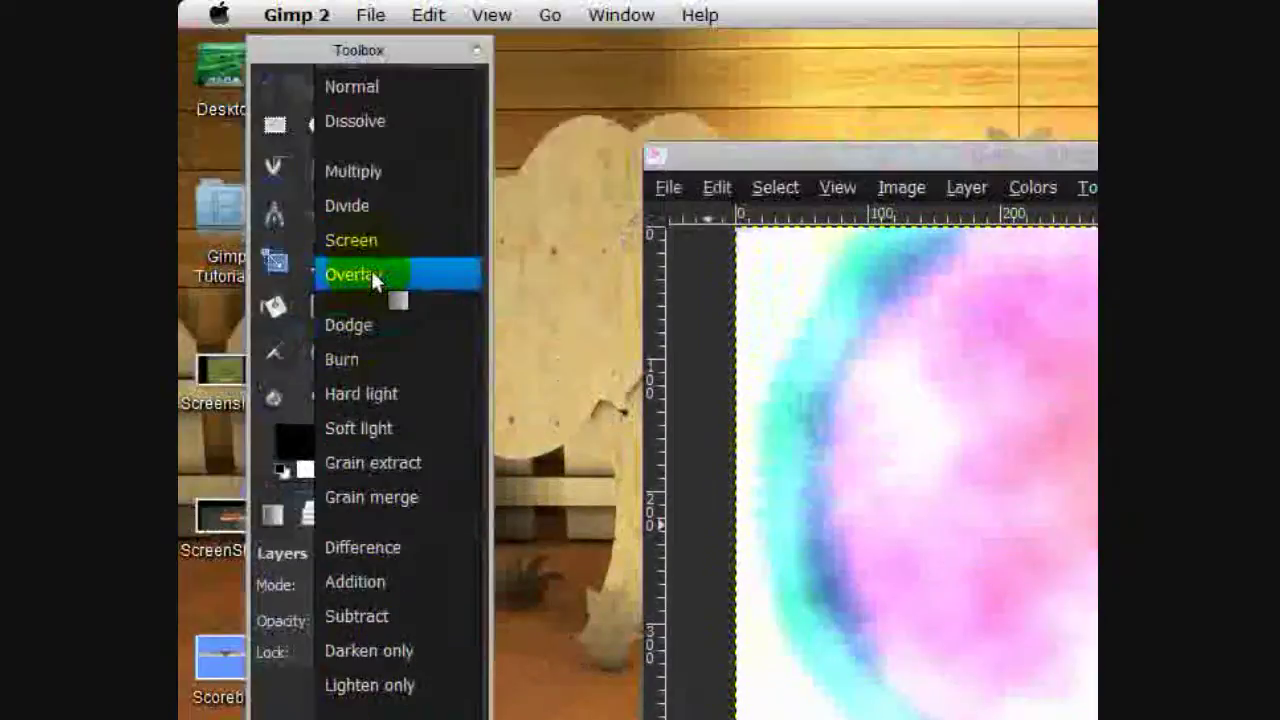
click(371, 270)
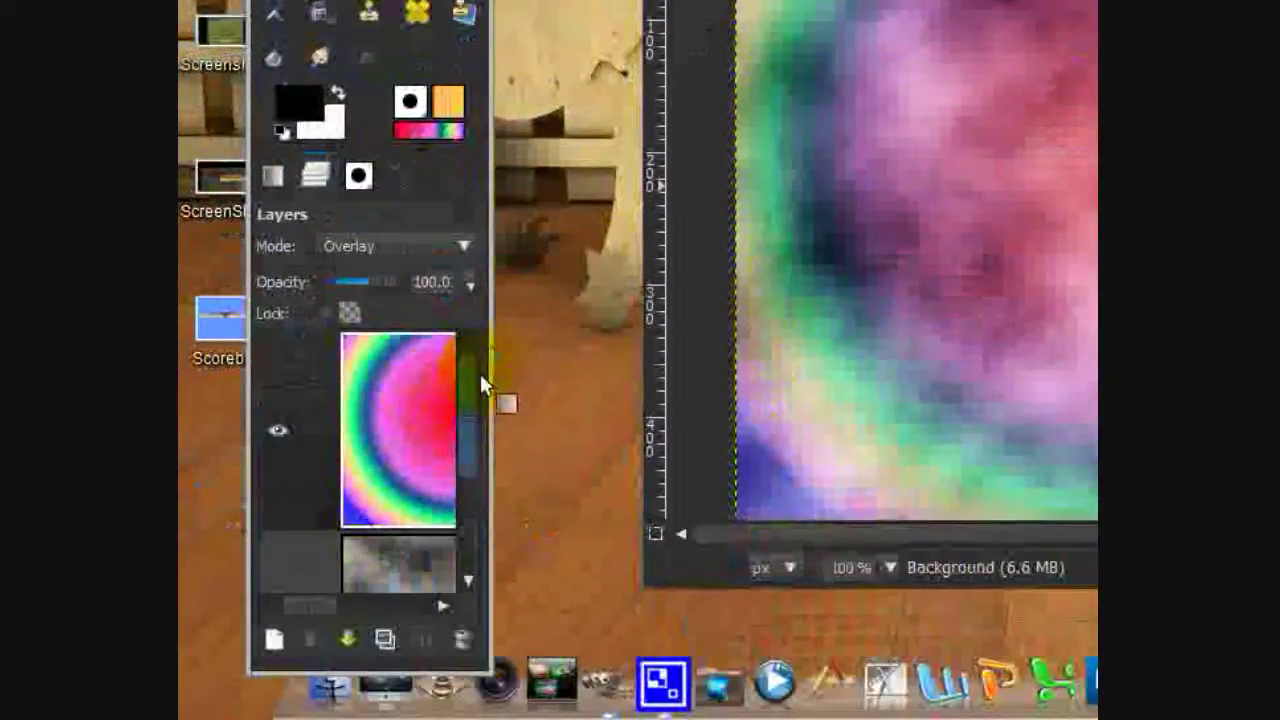
Raise the rainbow layer's saturation to 100 with Hue-Saturation.
scroll(473, 400, down, 2)
scroll(392, 396, up, 2)
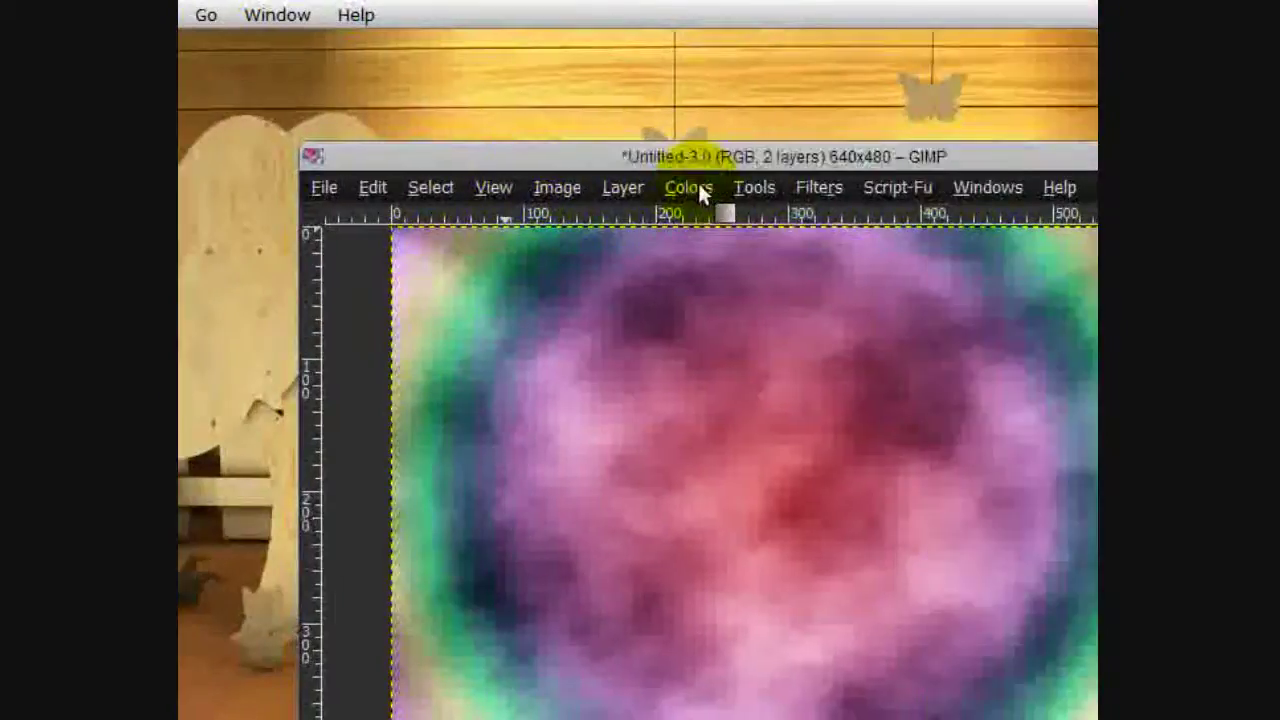
click(699, 190)
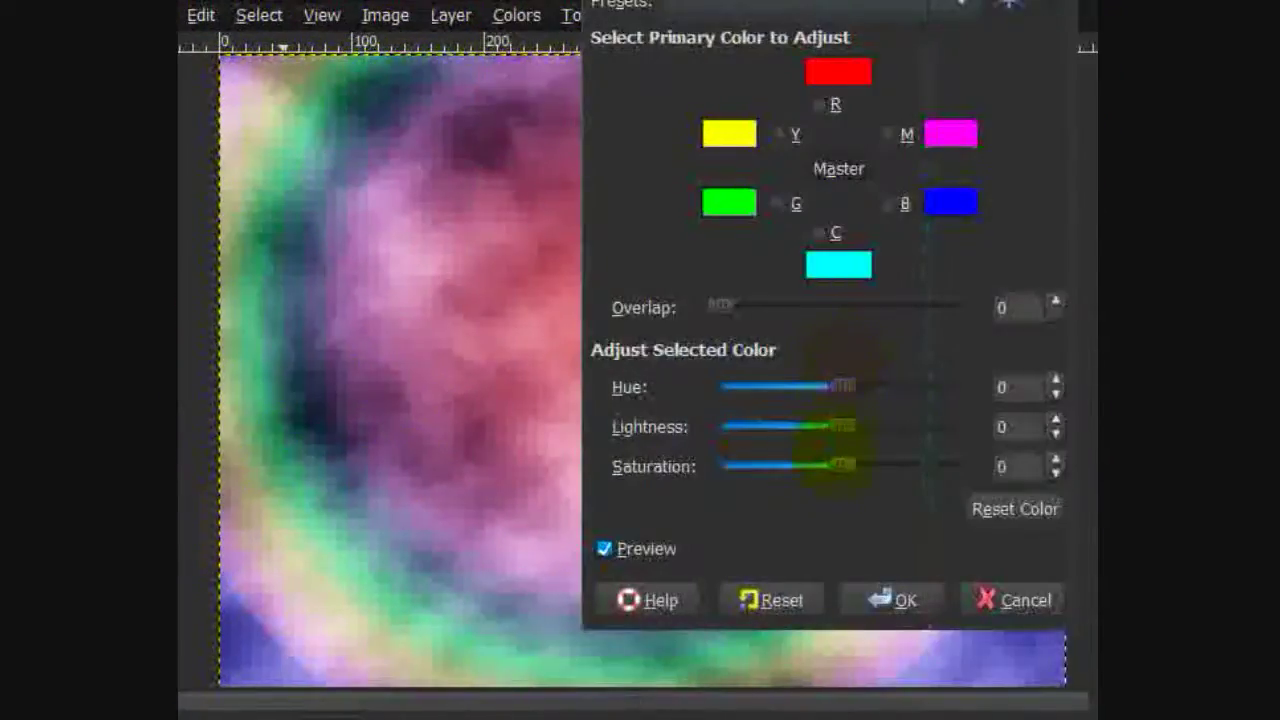
drag(862, 465, 877, 465)
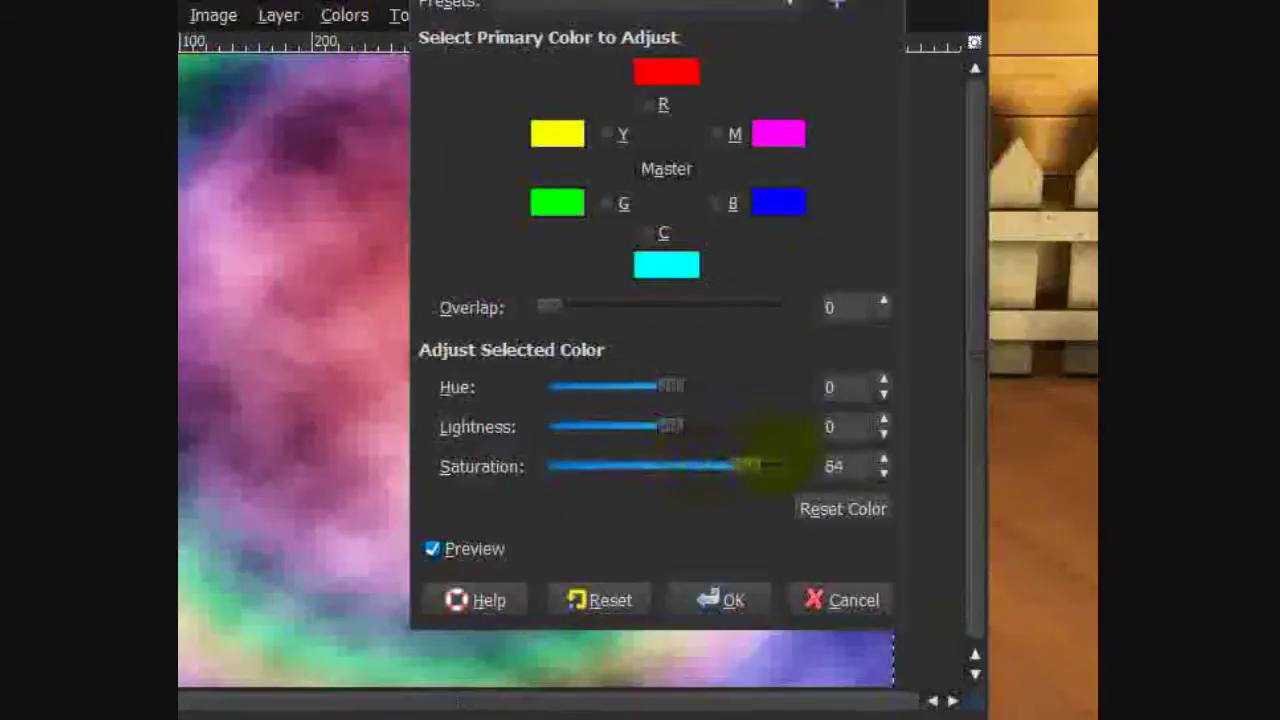
drag(750, 465, 875, 440)
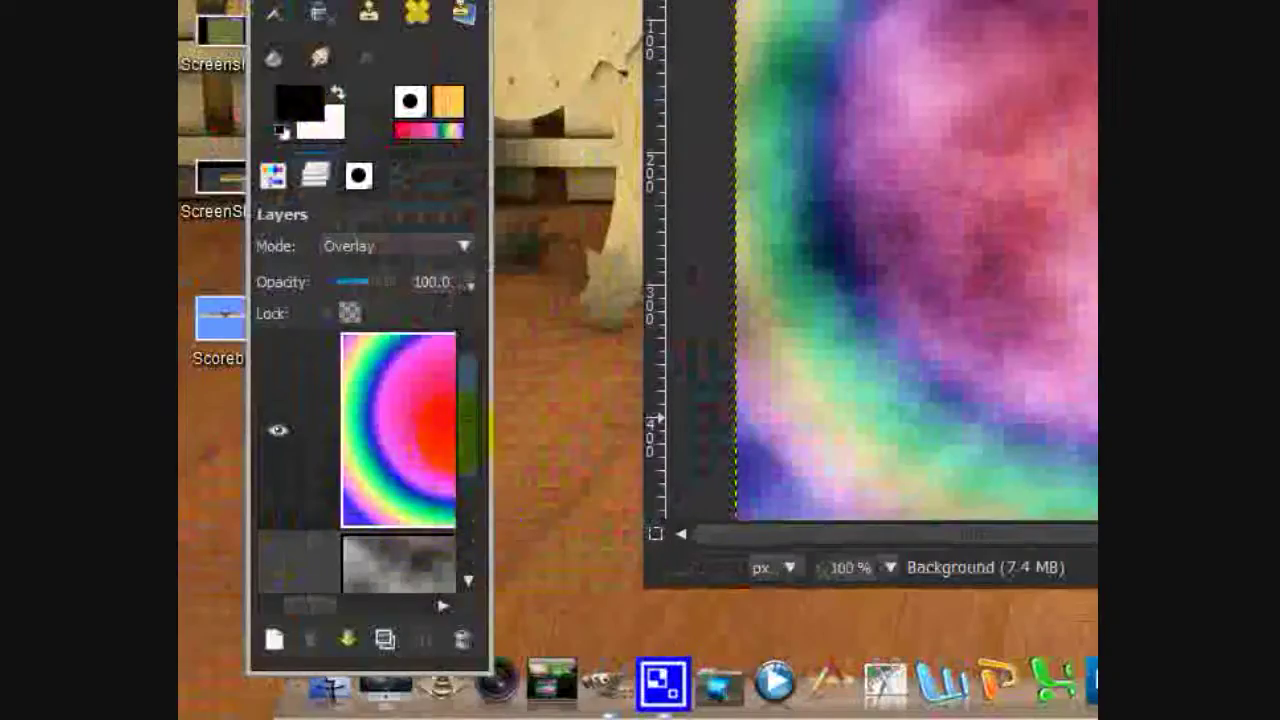
Select the Ink tool and dab dark dots on the left side of the clouds.
scroll(367, 462, down, 2)
scroll(367, 460, up, 2)
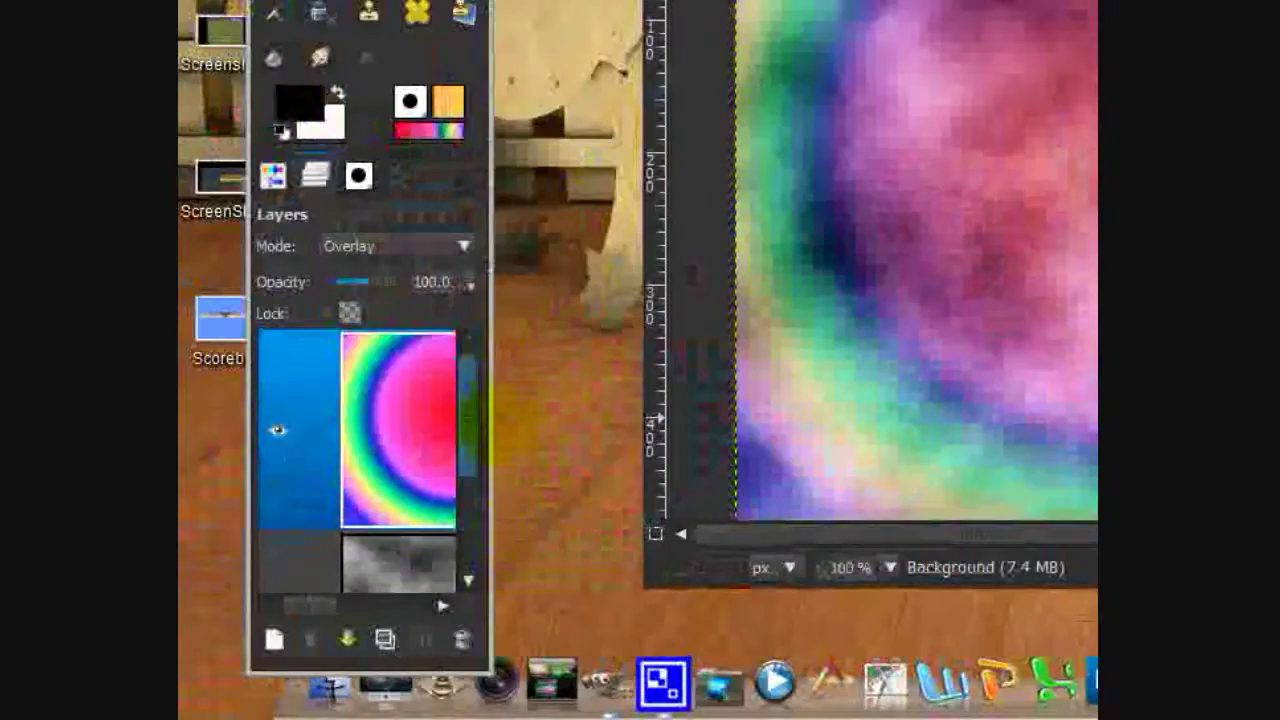
scroll(466, 557, down, 2)
scroll(466, 557, up, 2)
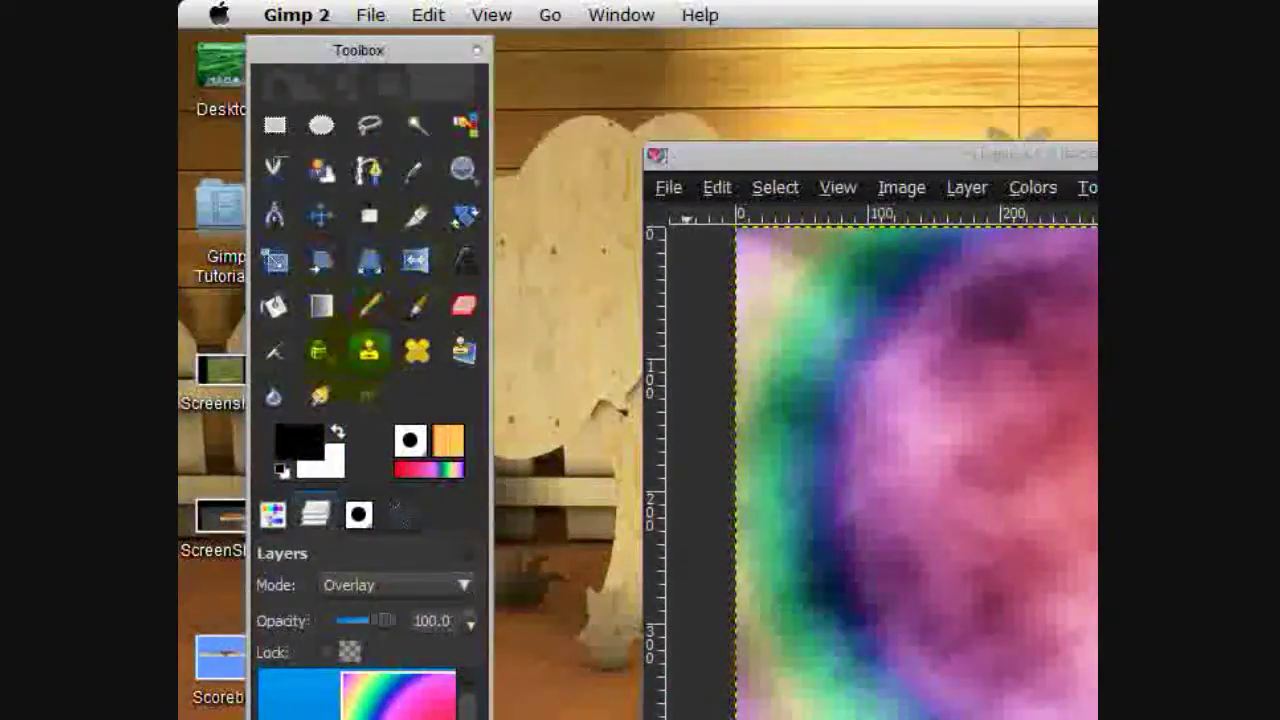
click(318, 350)
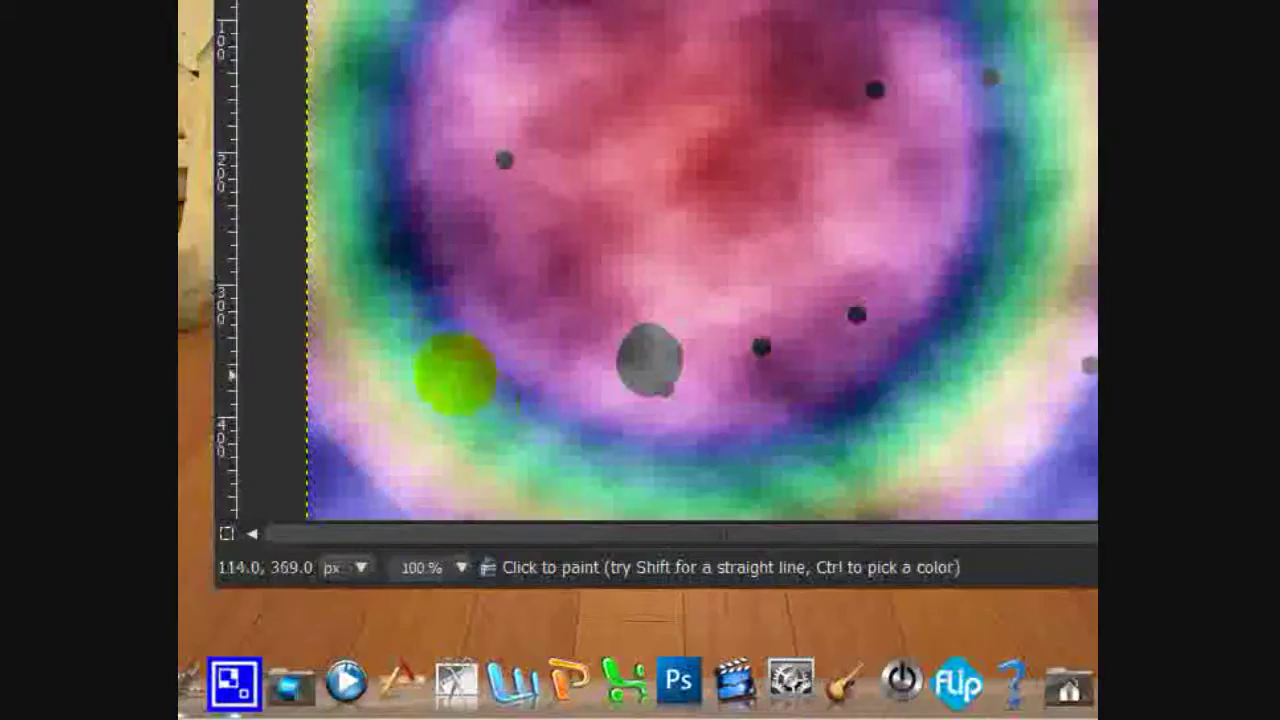
click(318, 334)
click(215, 355)
Add more dark ink dots across the top and right of the image.
click(737, 25)
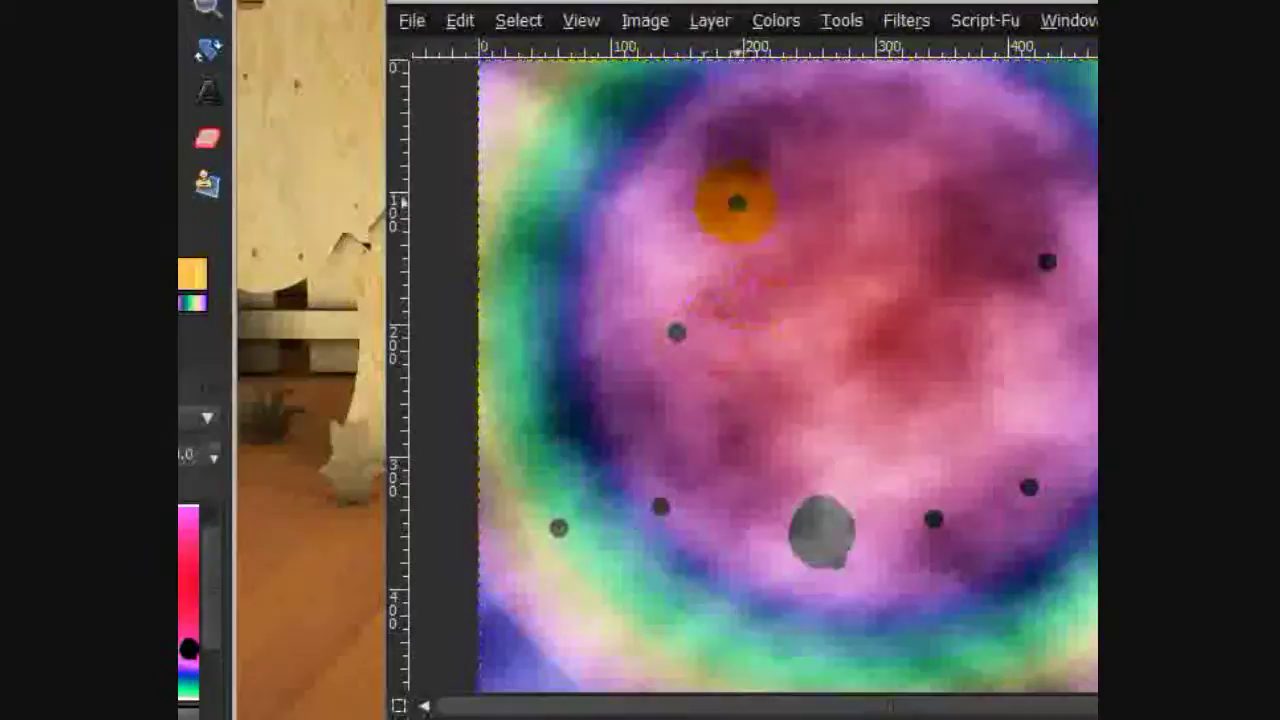
click(671, 18)
click(606, 79)
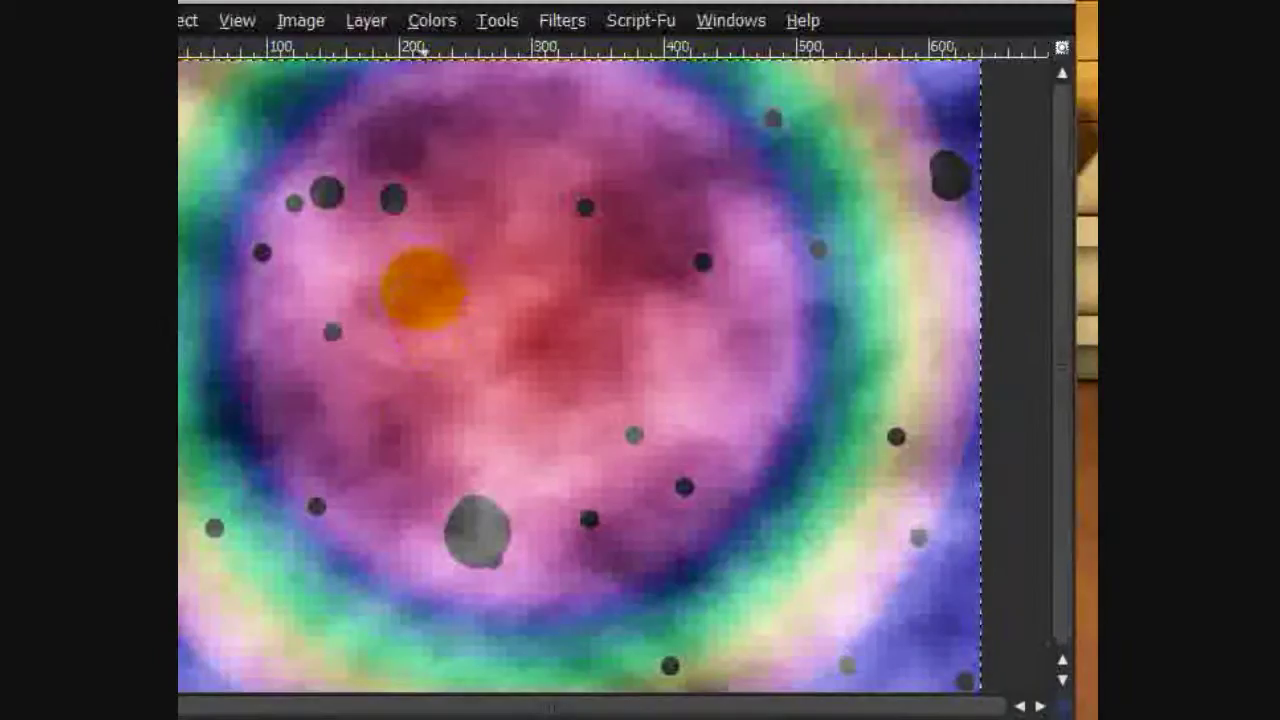
click(255, 118)
click(733, 345)
click(580, 119)
click(675, 114)
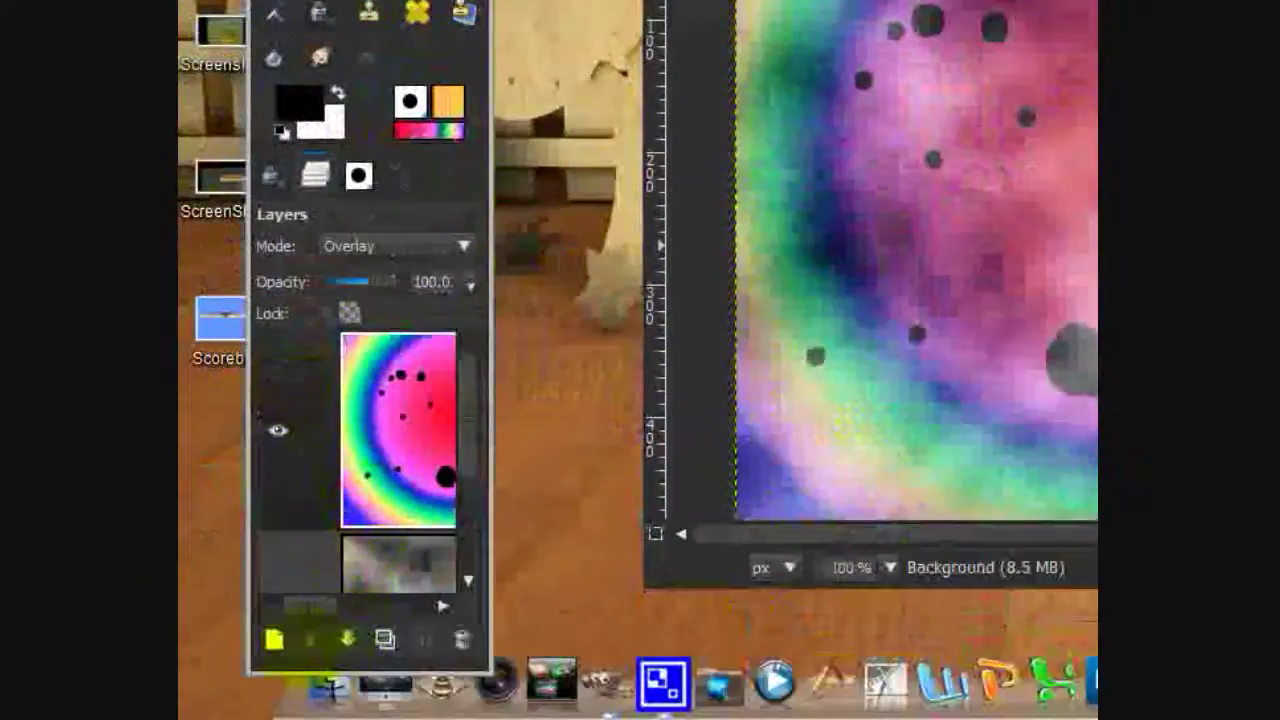
Add a new transparent layer for the extra ink dots.
click(274, 638)
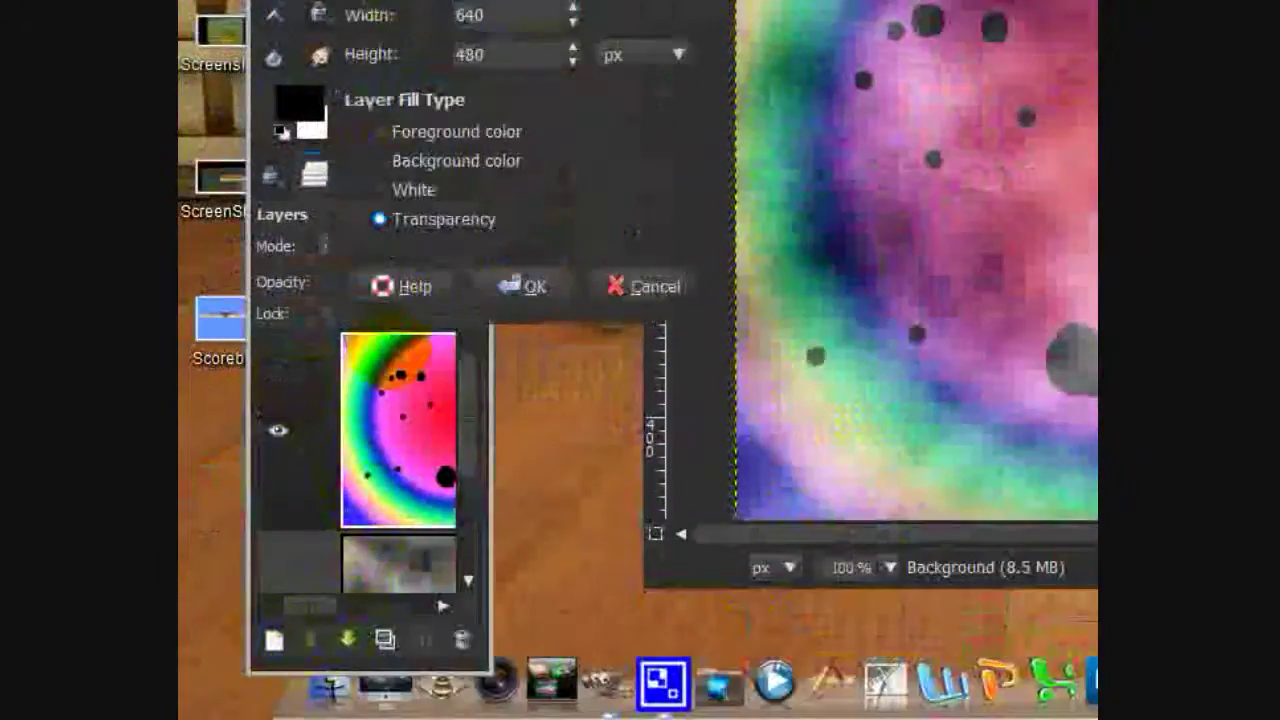
click(521, 286)
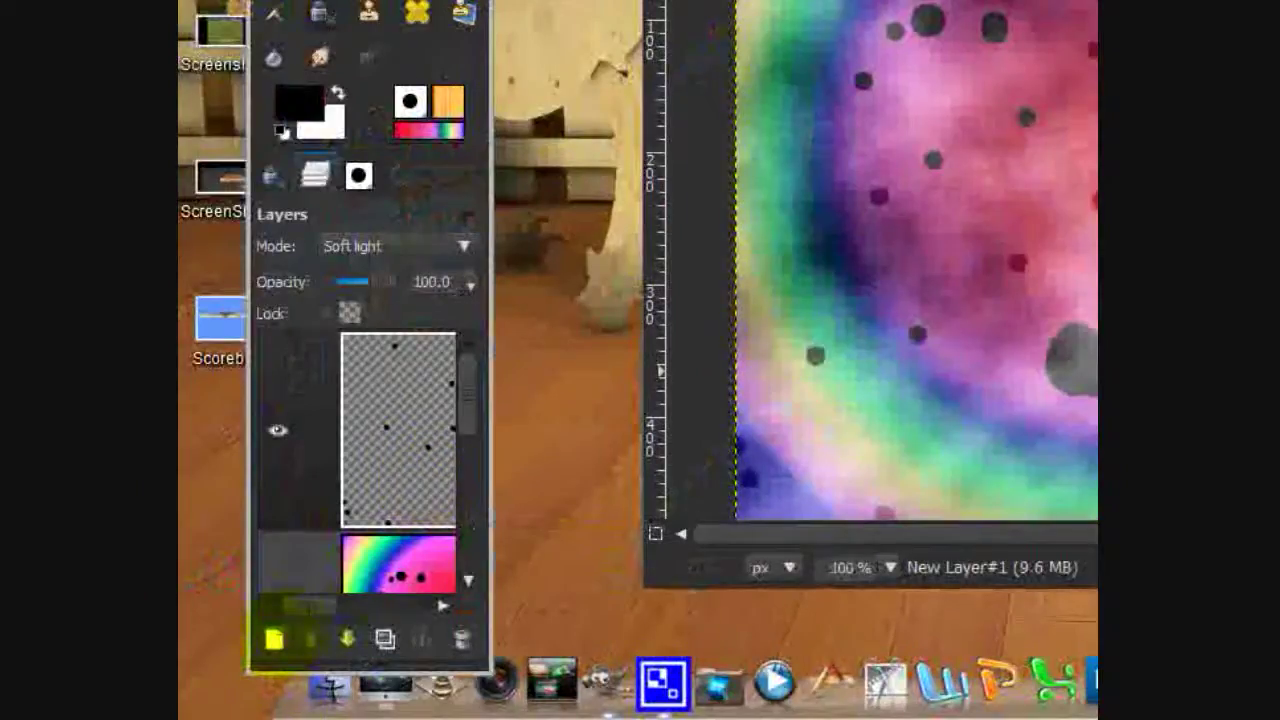
Add a new layer and render streaky Solid Noise clouds (X size 10.2, Y size 1.6).
click(274, 638)
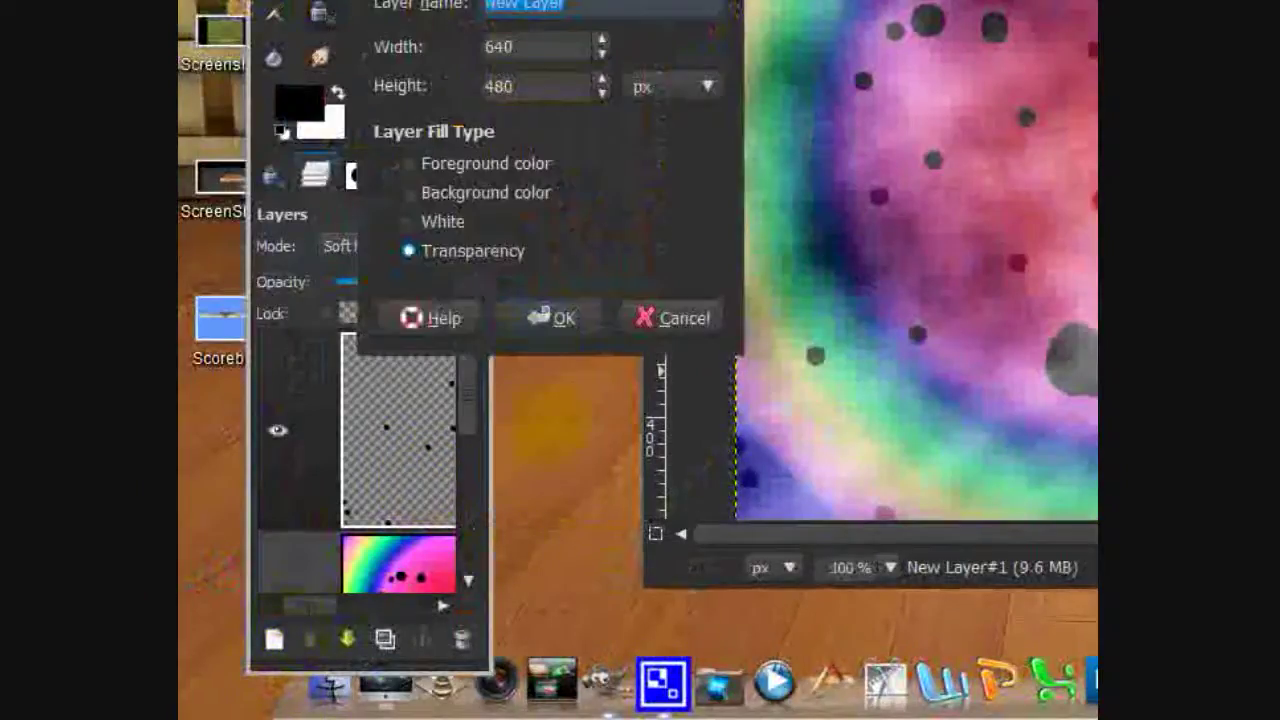
click(563, 316)
click(647, 187)
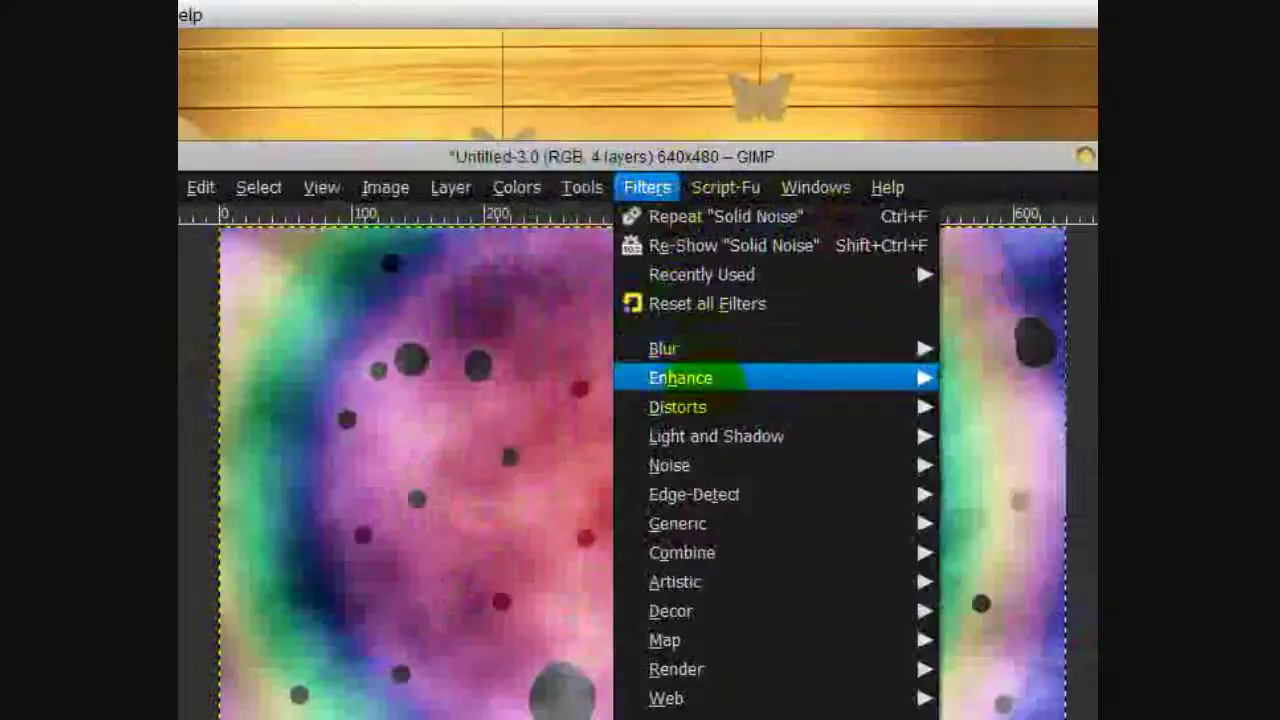
mouse_move(690, 669)
mouse_move(984, 664)
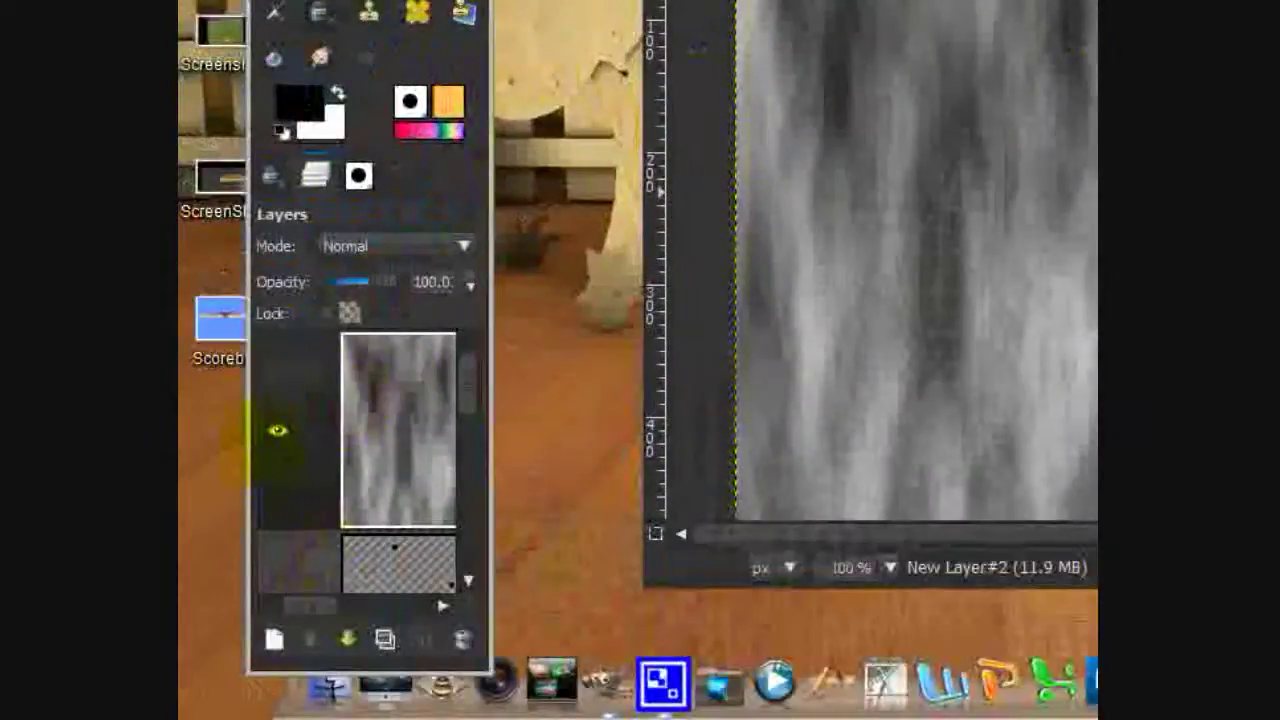
Tint the streaky noise layer bluish with Color Balance, midtones Blue 54.
click(280, 435)
click(280, 435)
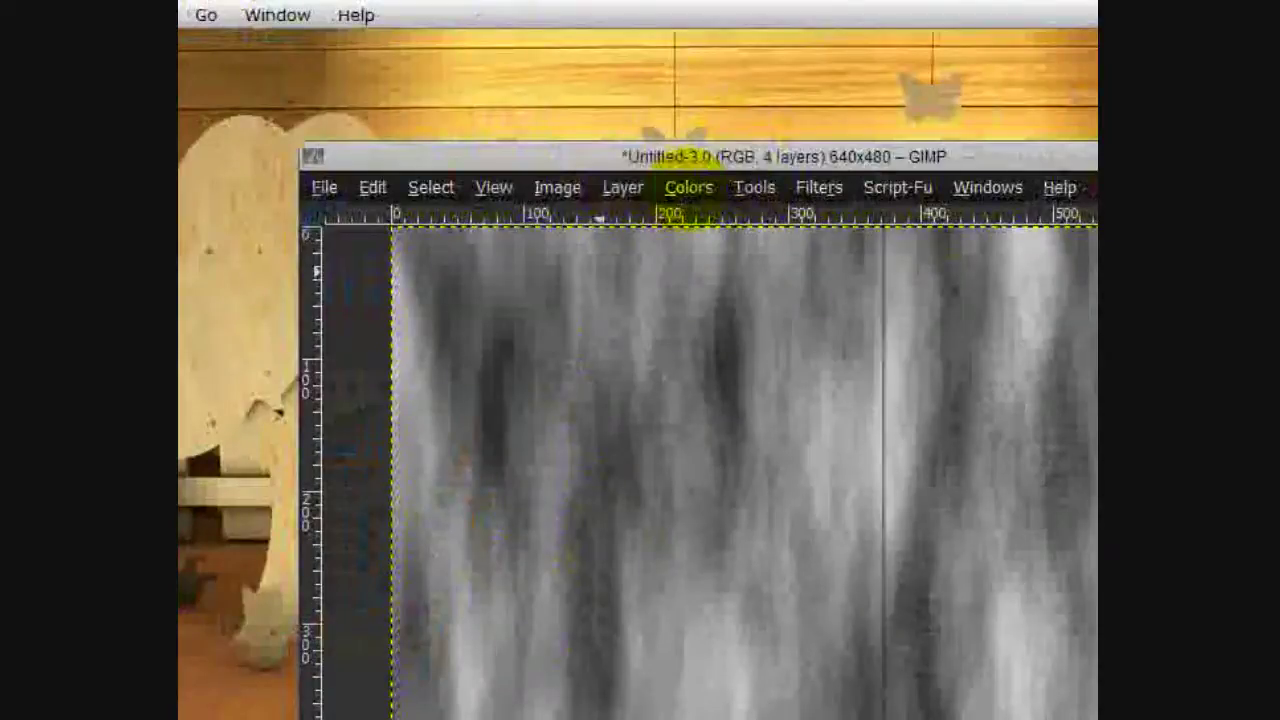
click(689, 187)
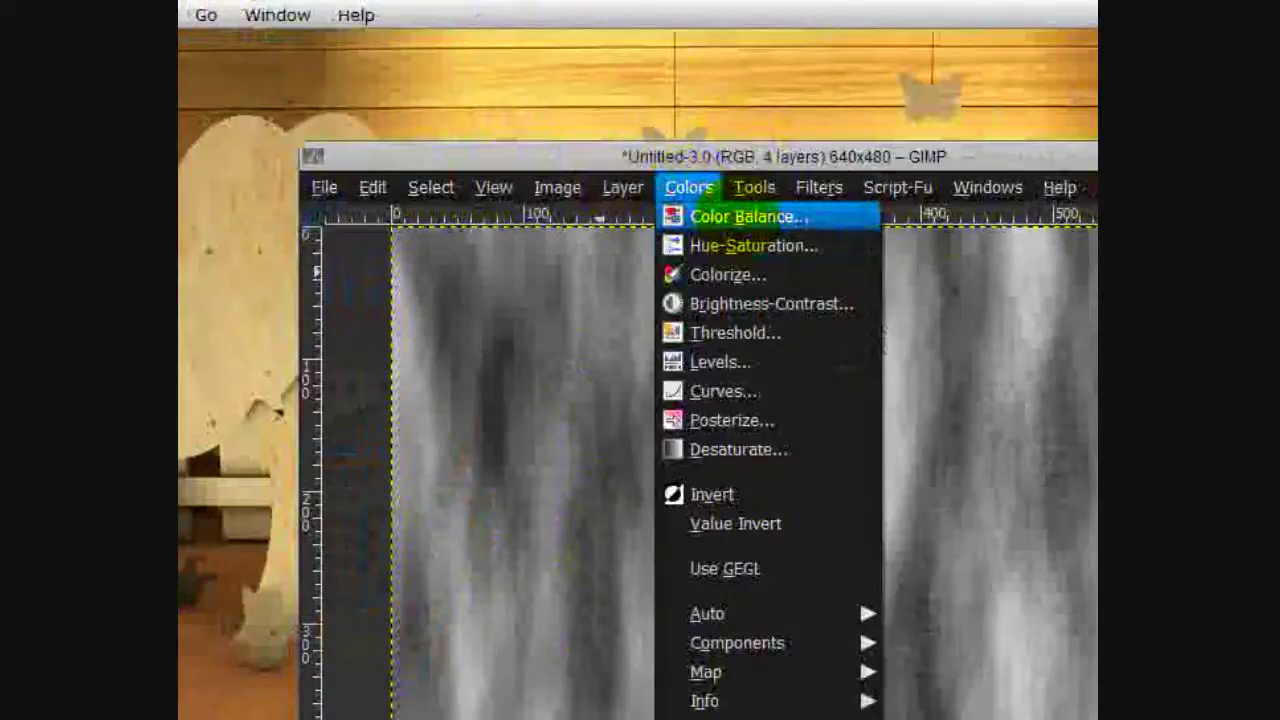
click(735, 214)
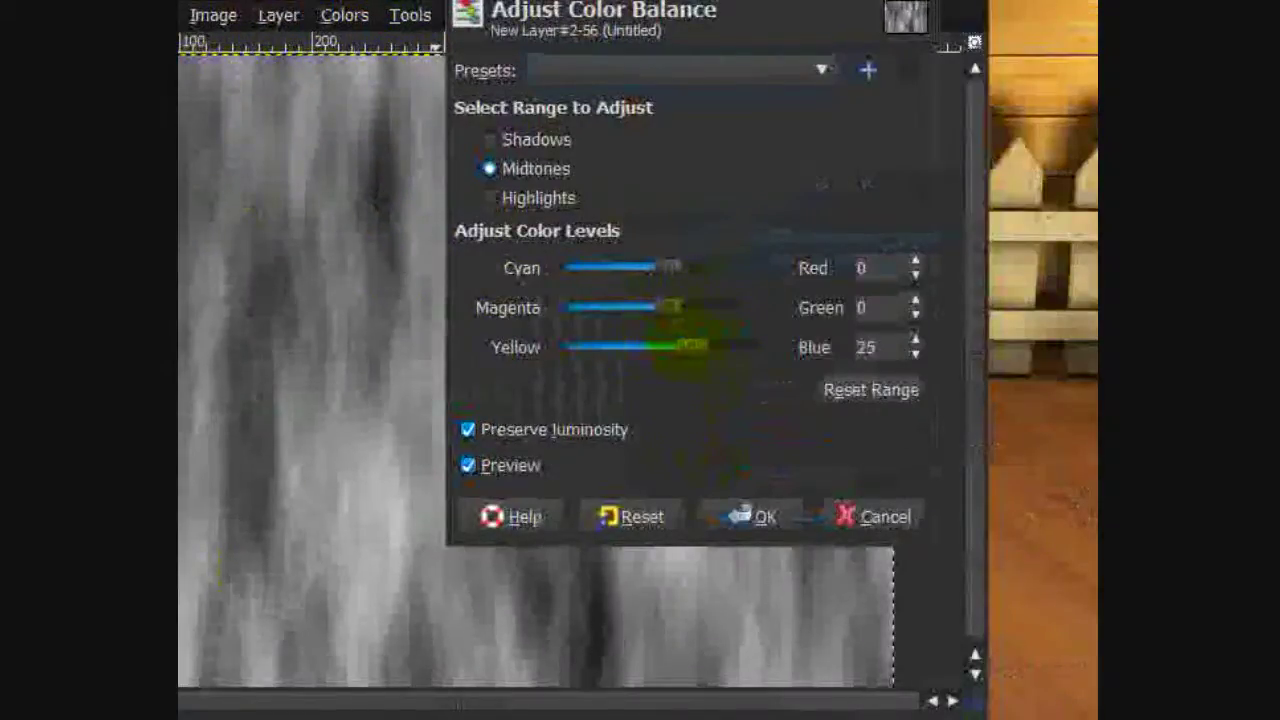
drag(690, 345, 724, 346)
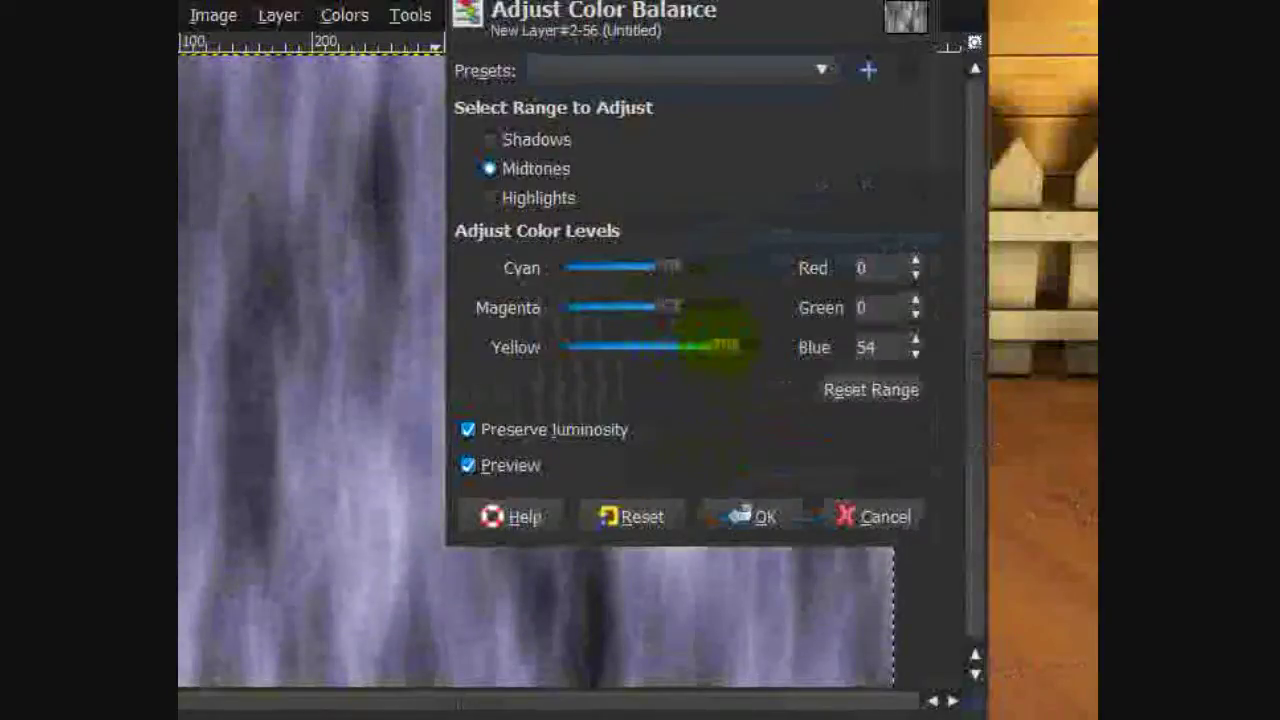
click(752, 516)
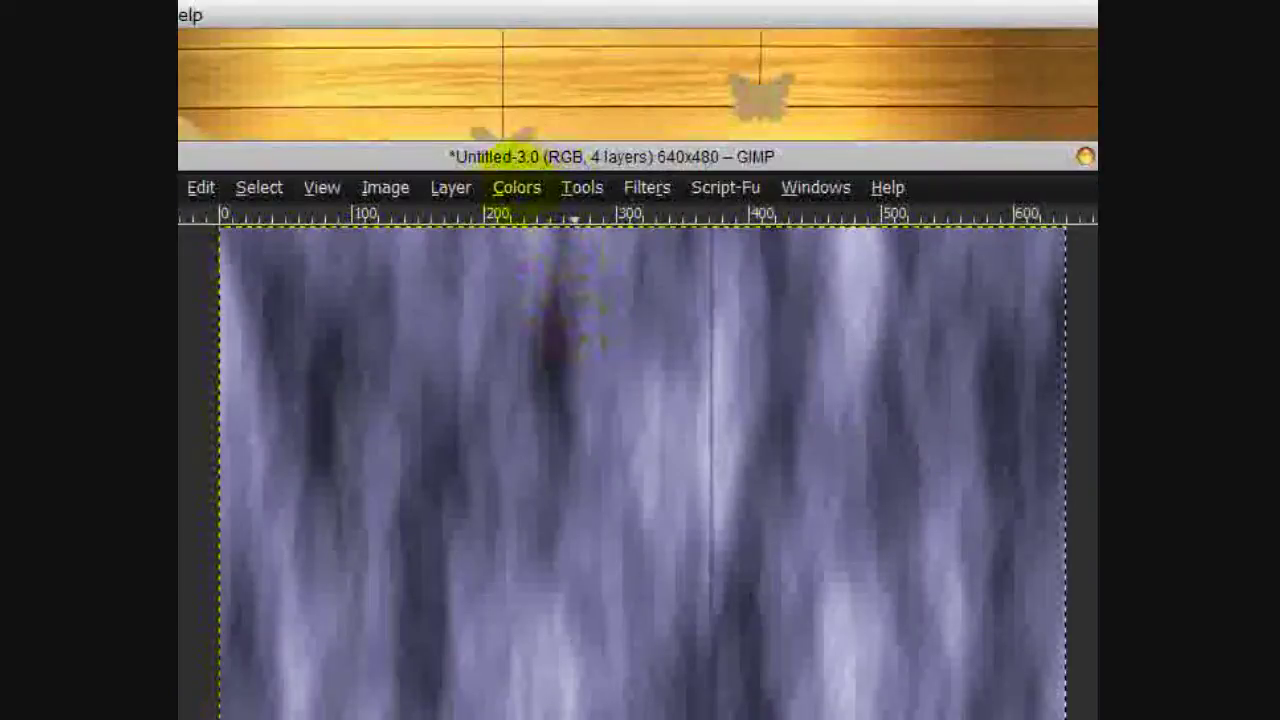
Apply Levels with output white 255, input black 39, gamma 0.69 and input white 190.
click(516, 187)
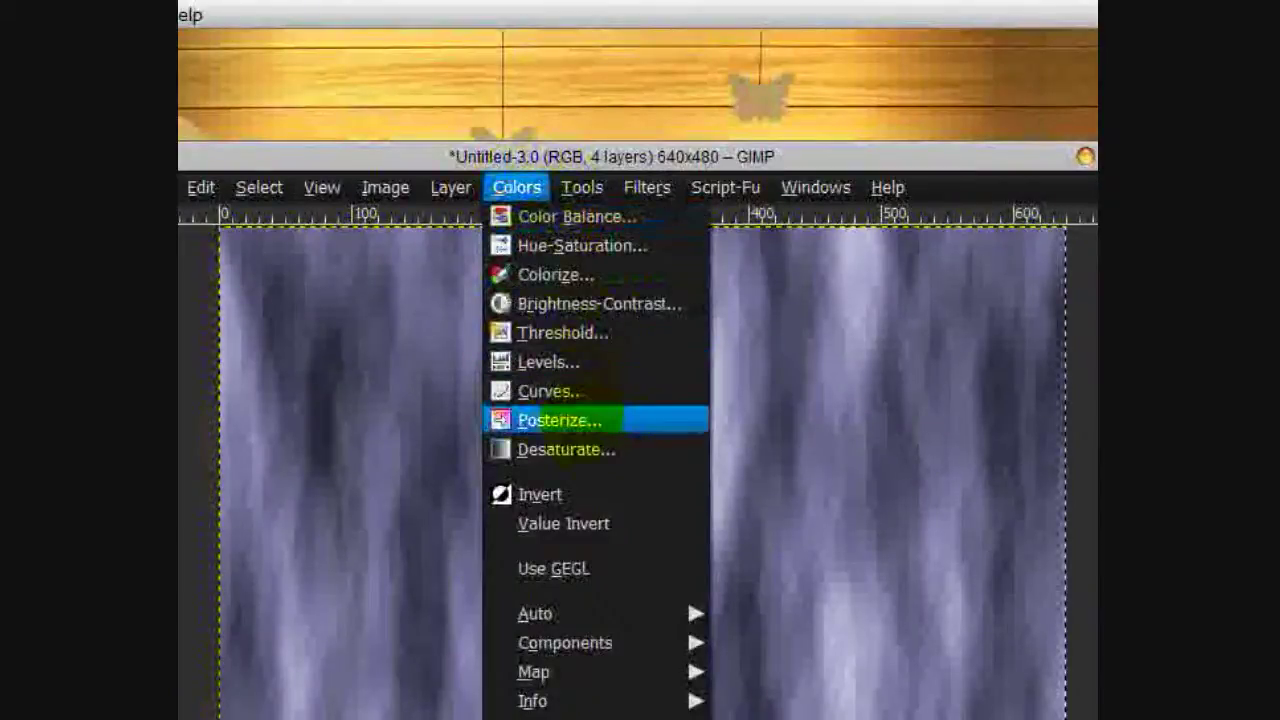
click(570, 362)
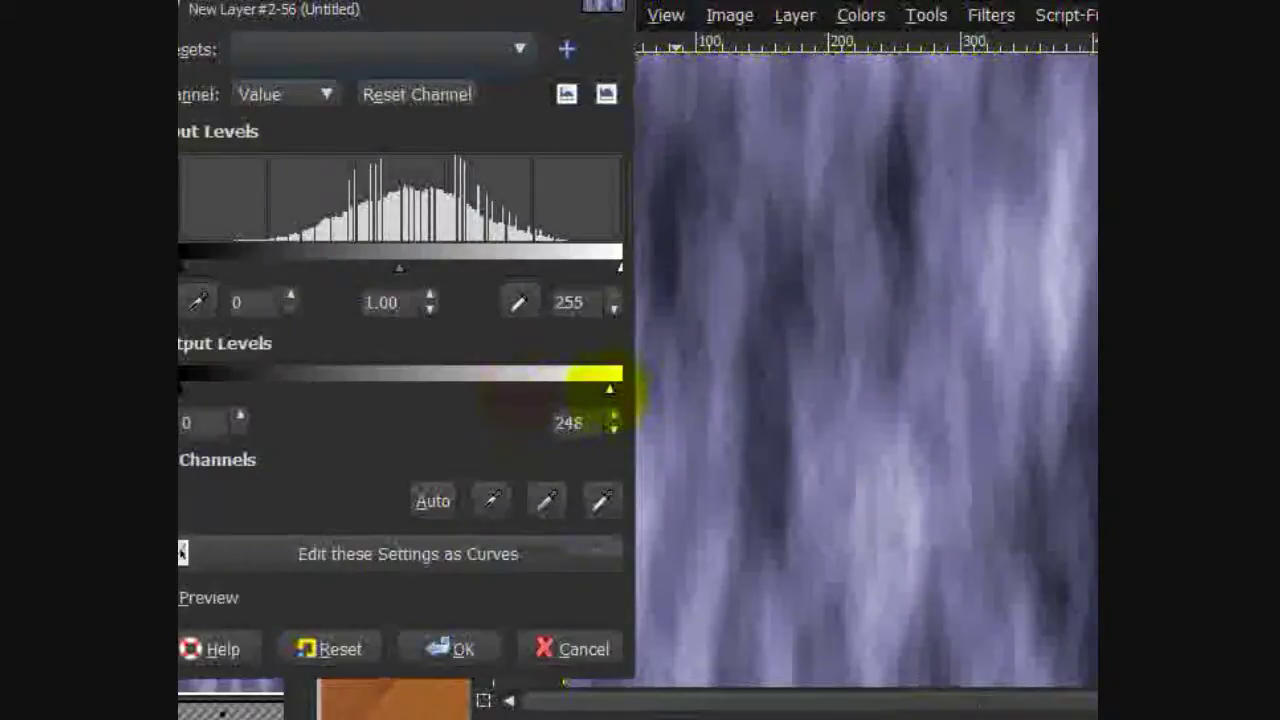
drag(600, 388, 643, 377)
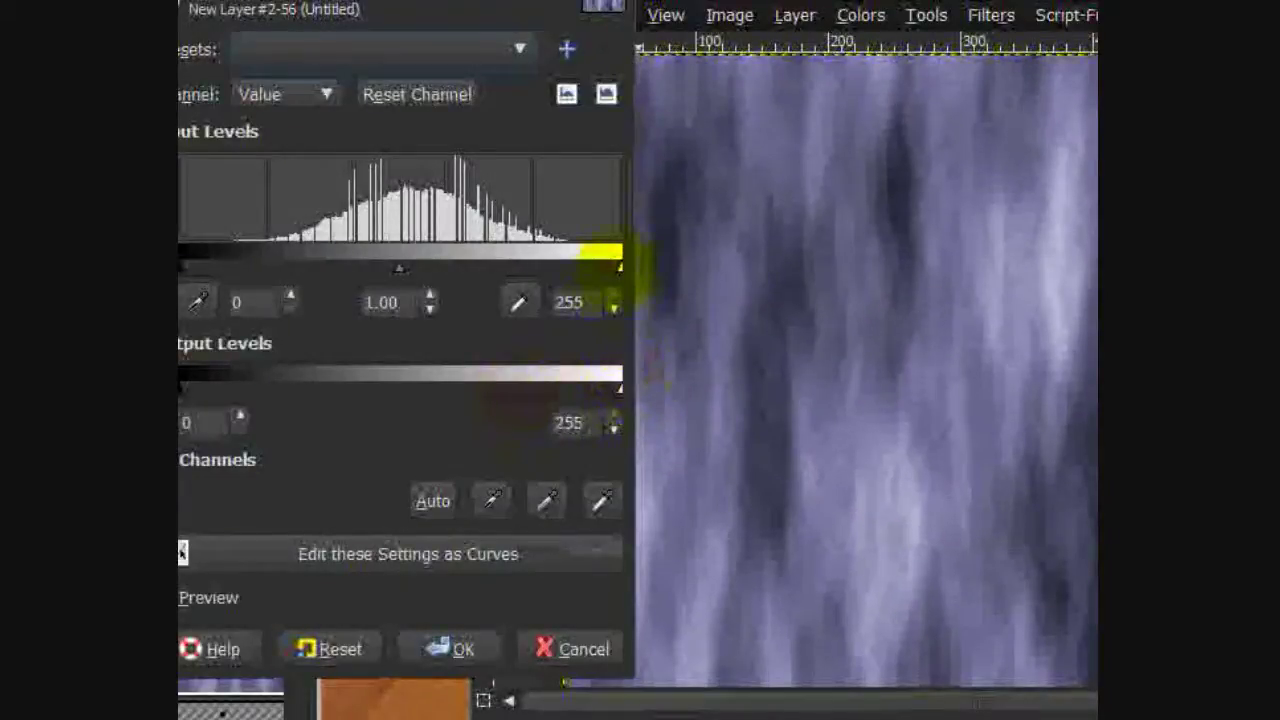
drag(596, 267, 555, 257)
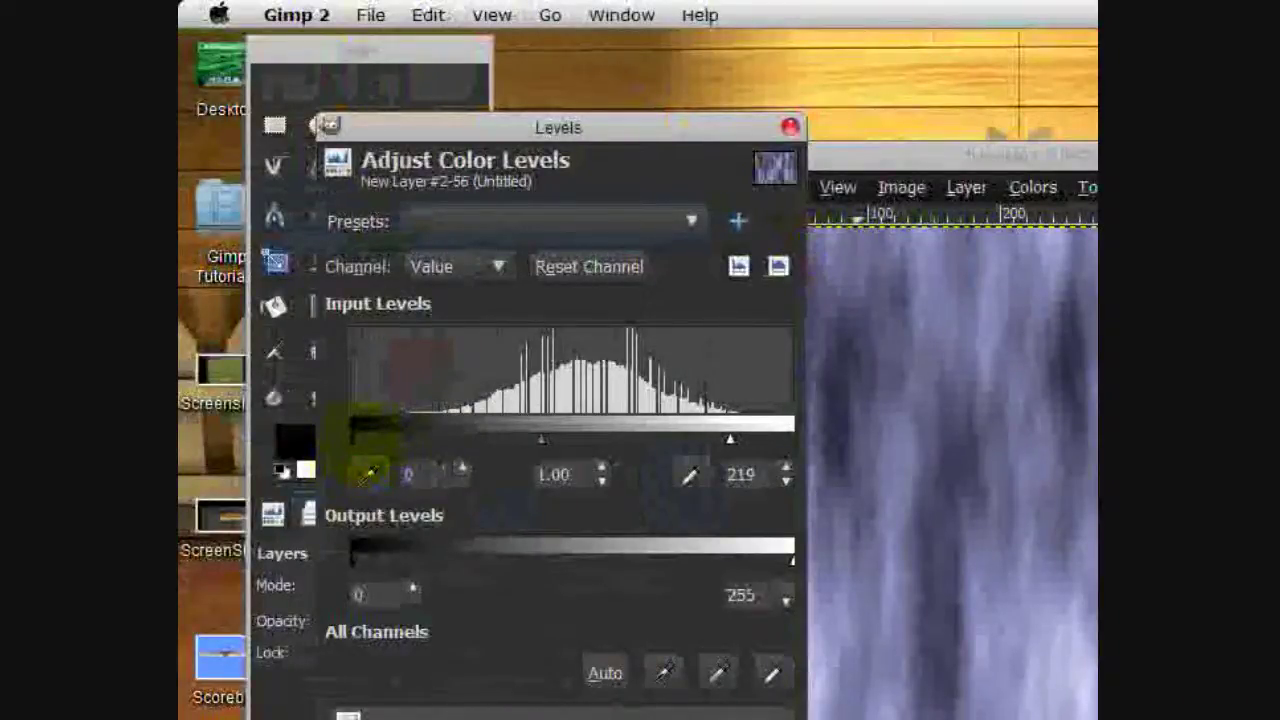
drag(365, 430, 388, 430)
drag(733, 436, 705, 436)
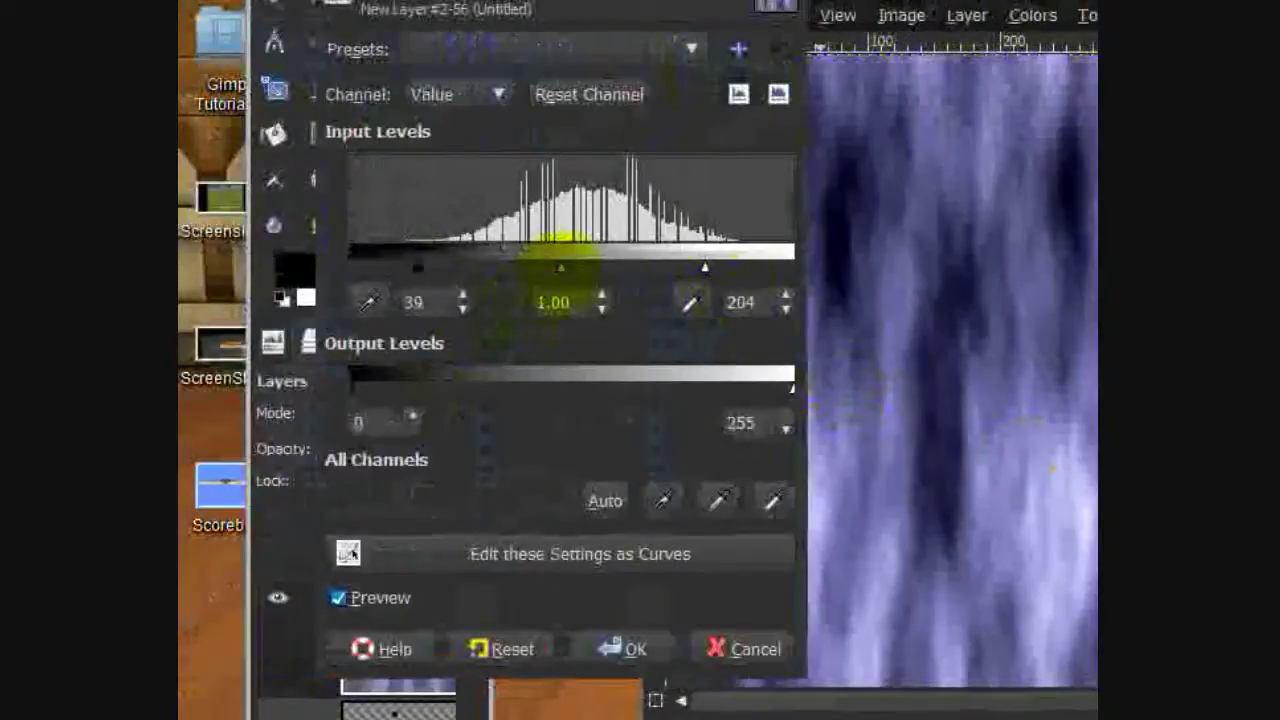
mouse_move(563, 240)
mouse_down()
mouse_move(590, 238)
mouse_move(553, 262)
mouse_move(581, 250)
mouse_up()
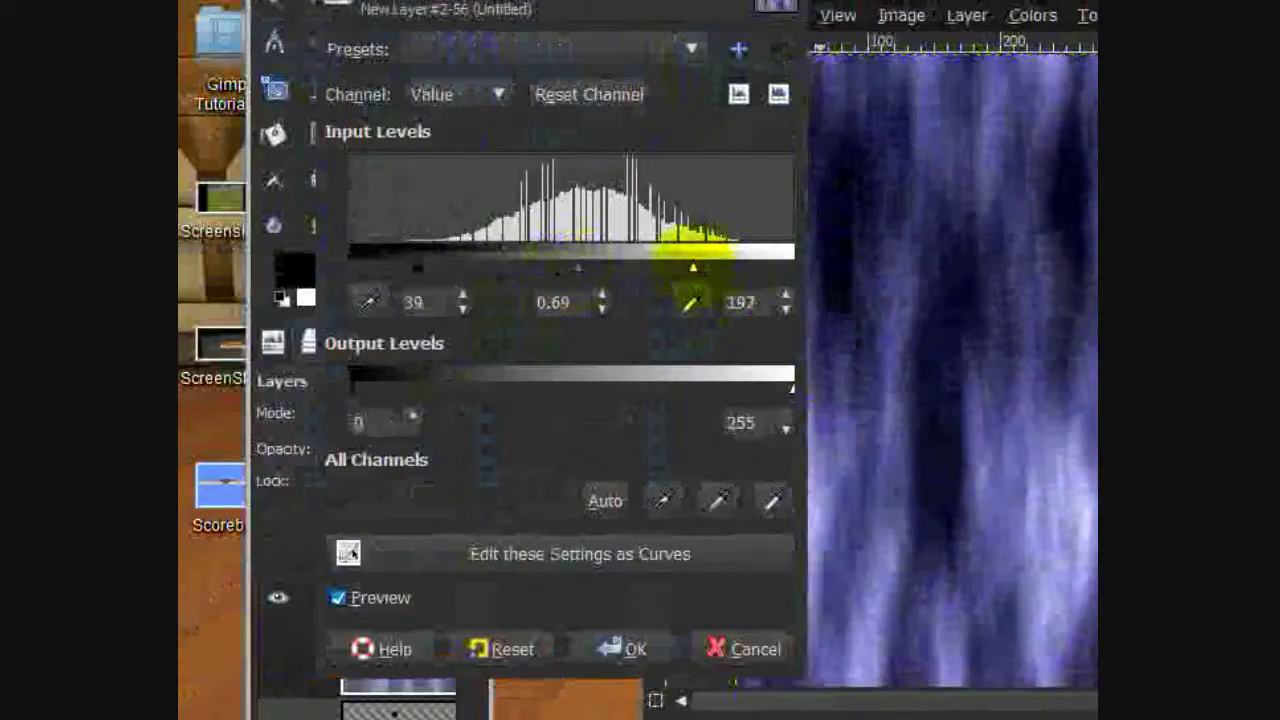
drag(693, 268, 683, 262)
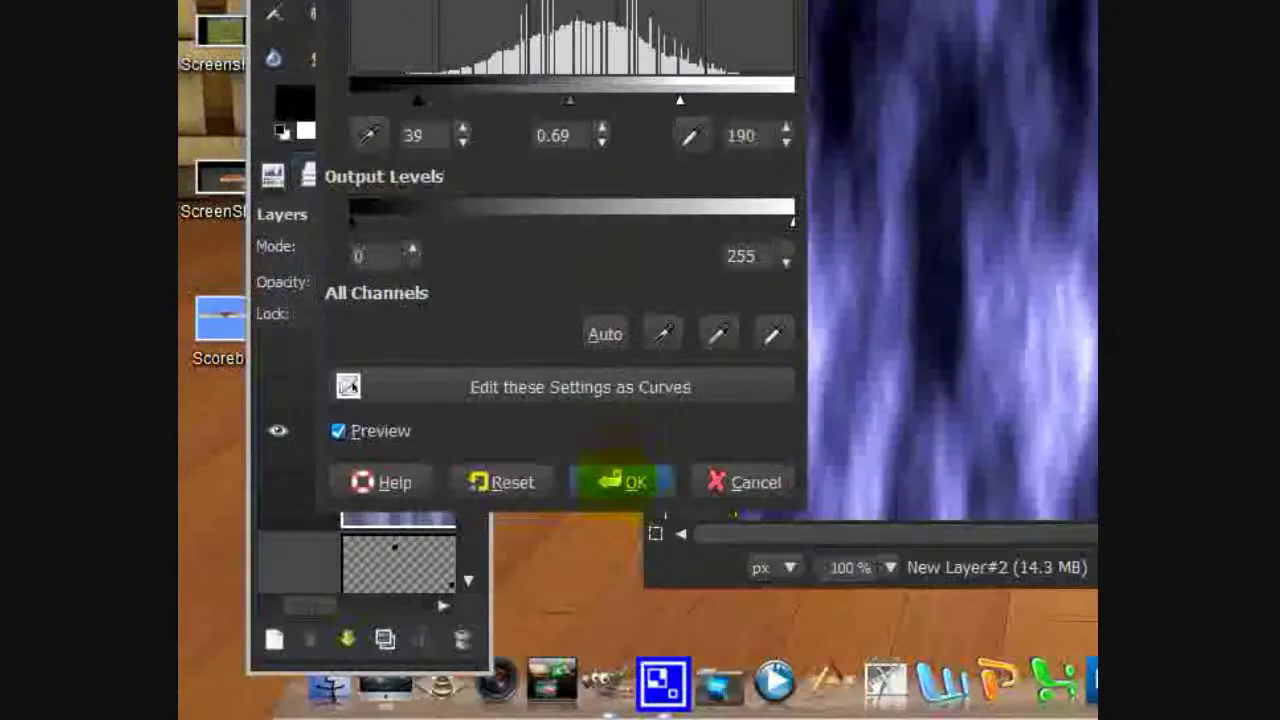
click(622, 482)
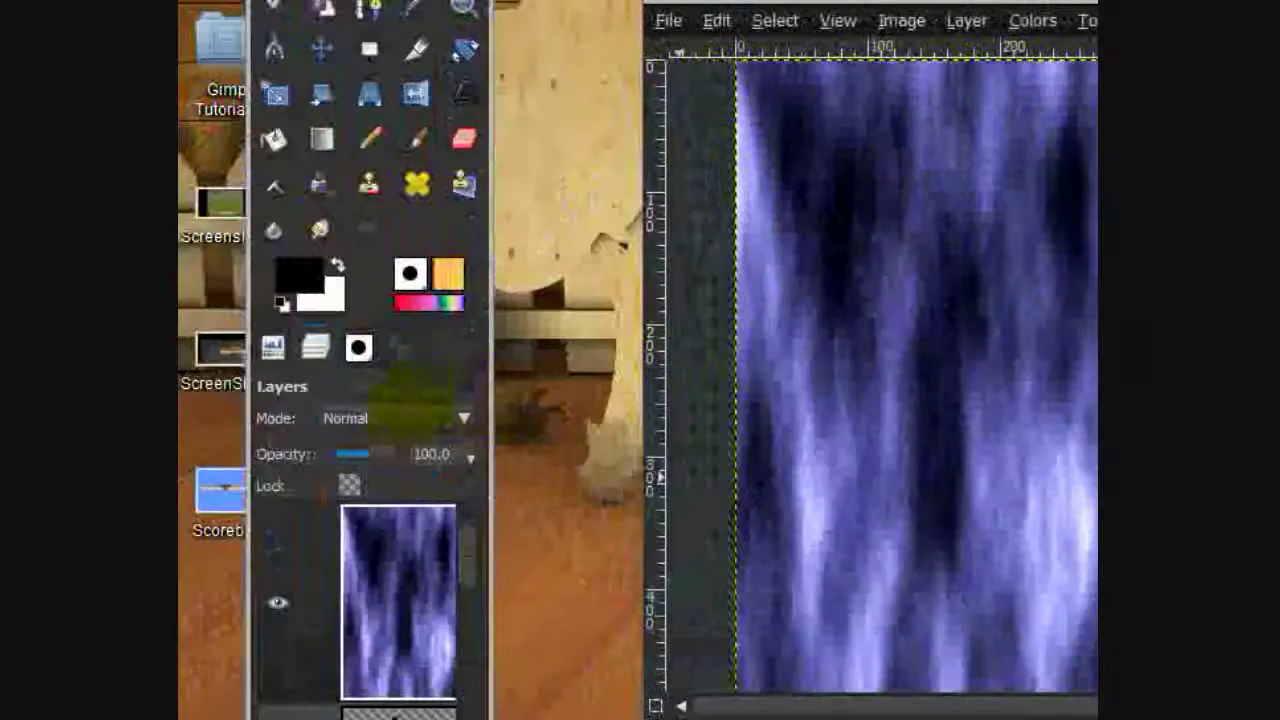
Switch the streaky blue noise layer's blend mode to Grain merge.
click(398, 430)
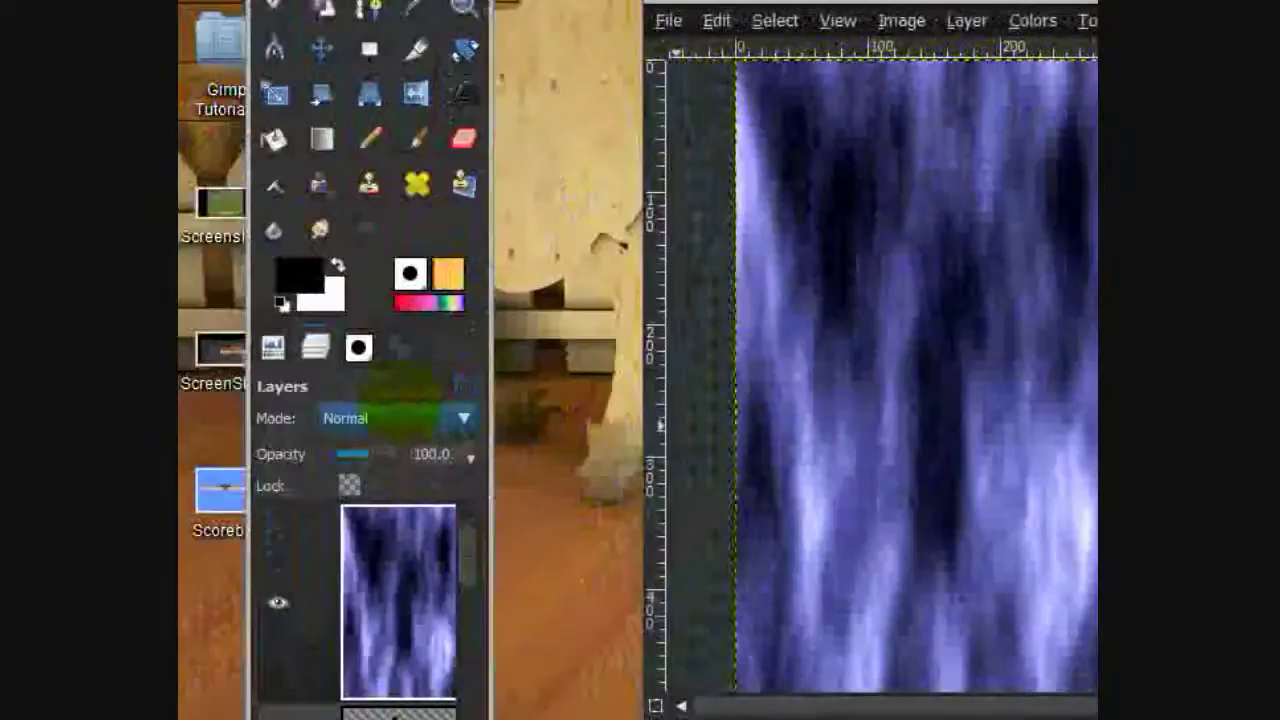
click(395, 425)
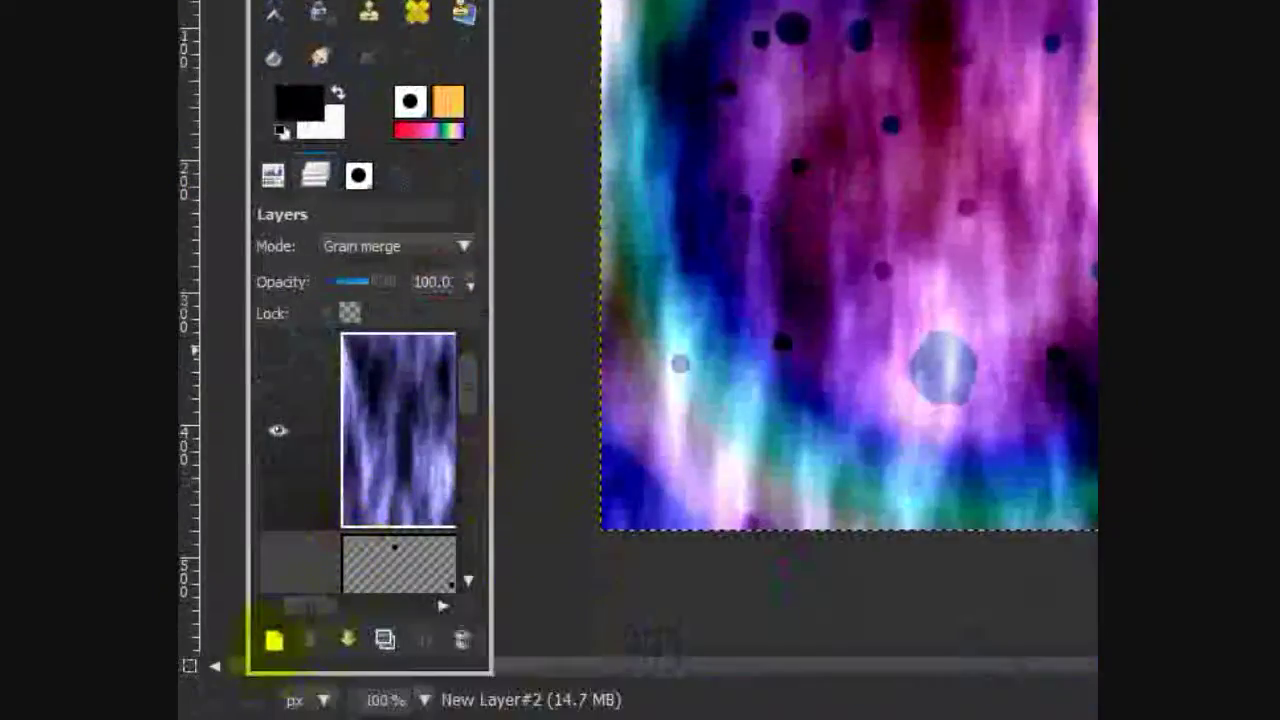
Add a new transparent layer on top and bucket-fill it with black.
click(274, 640)
click(429, 189)
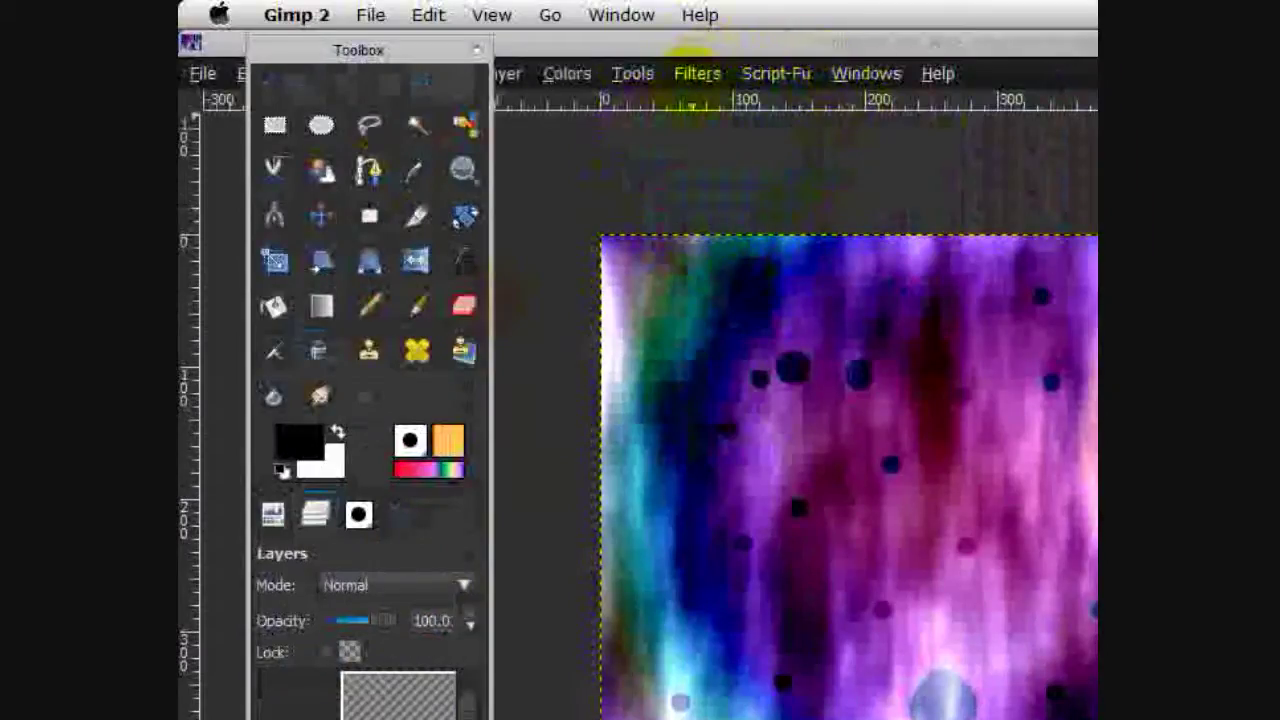
click(274, 307)
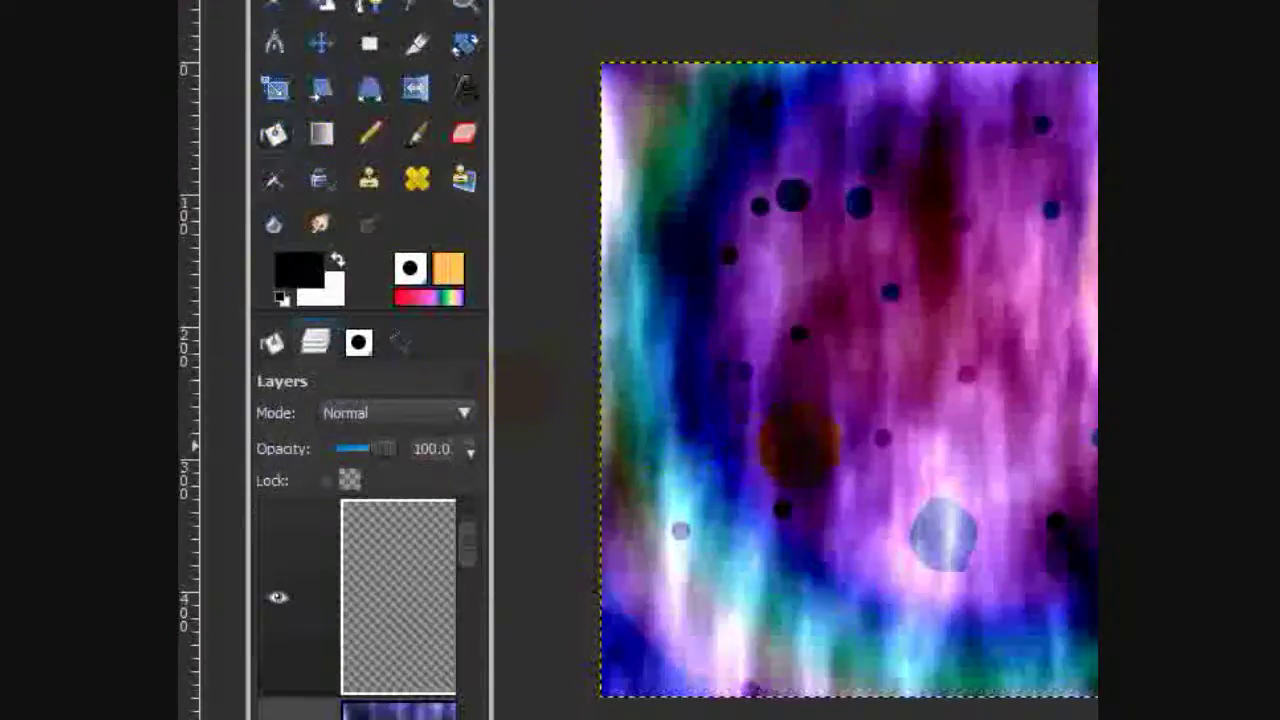
click(525, 385)
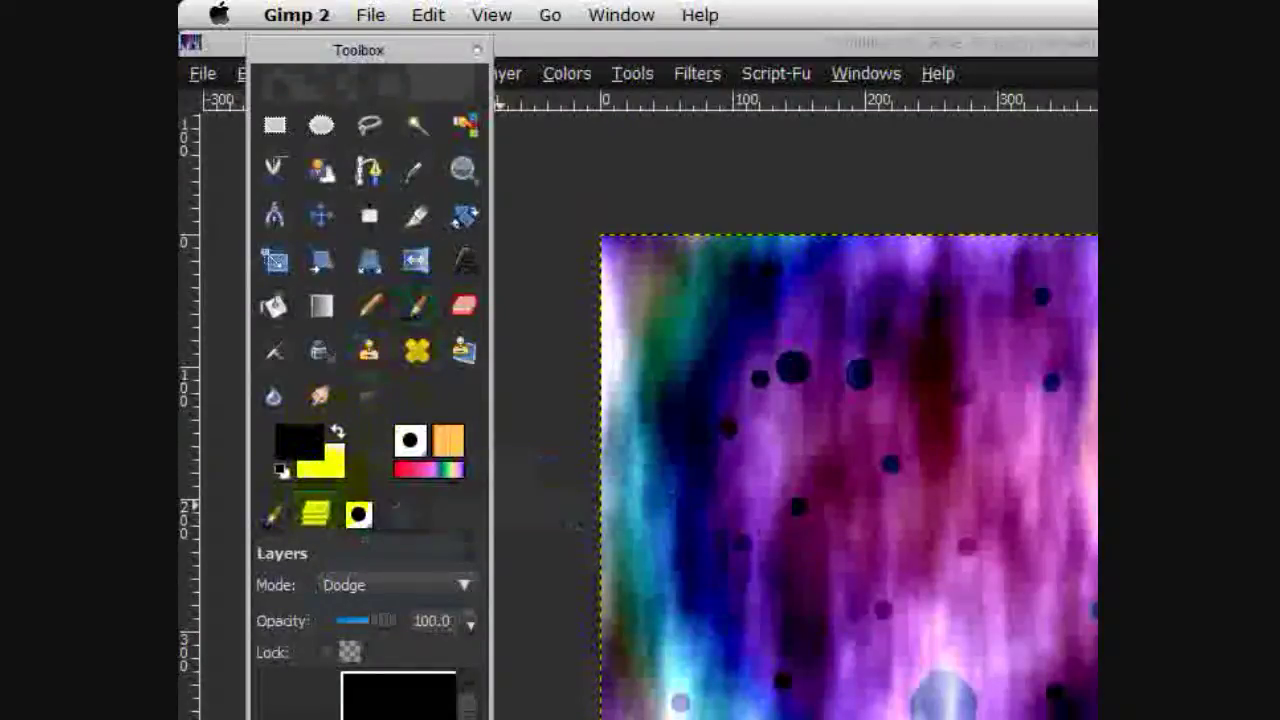
Paint soft white glows with a Circle Fuzzy (19) brush scaled to about 4.83.
key(x)
click(272, 515)
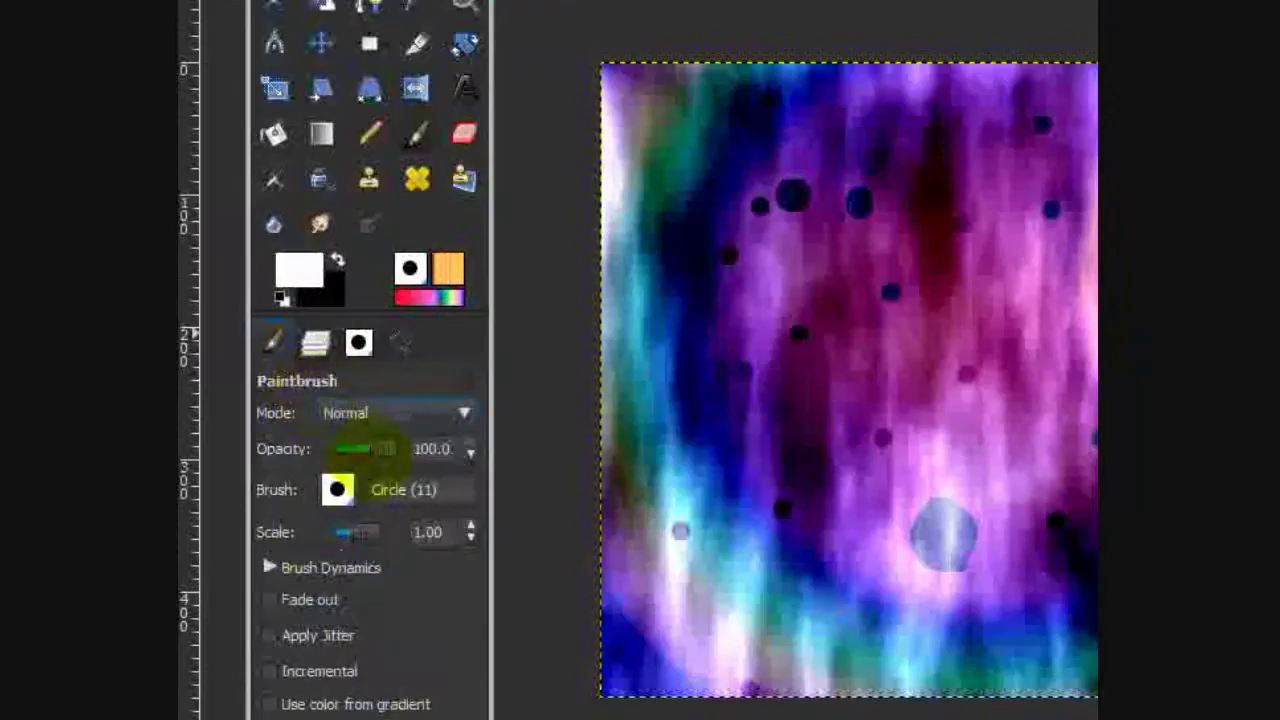
click(337, 661)
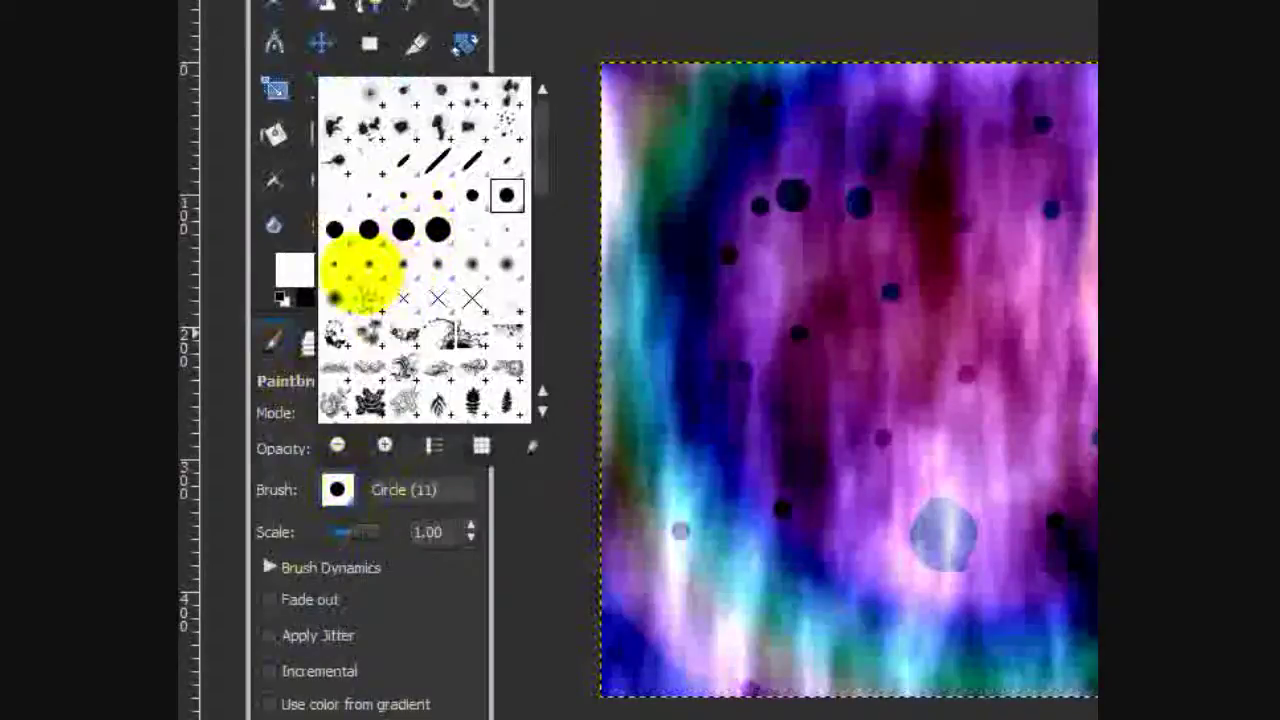
double_click(337, 297)
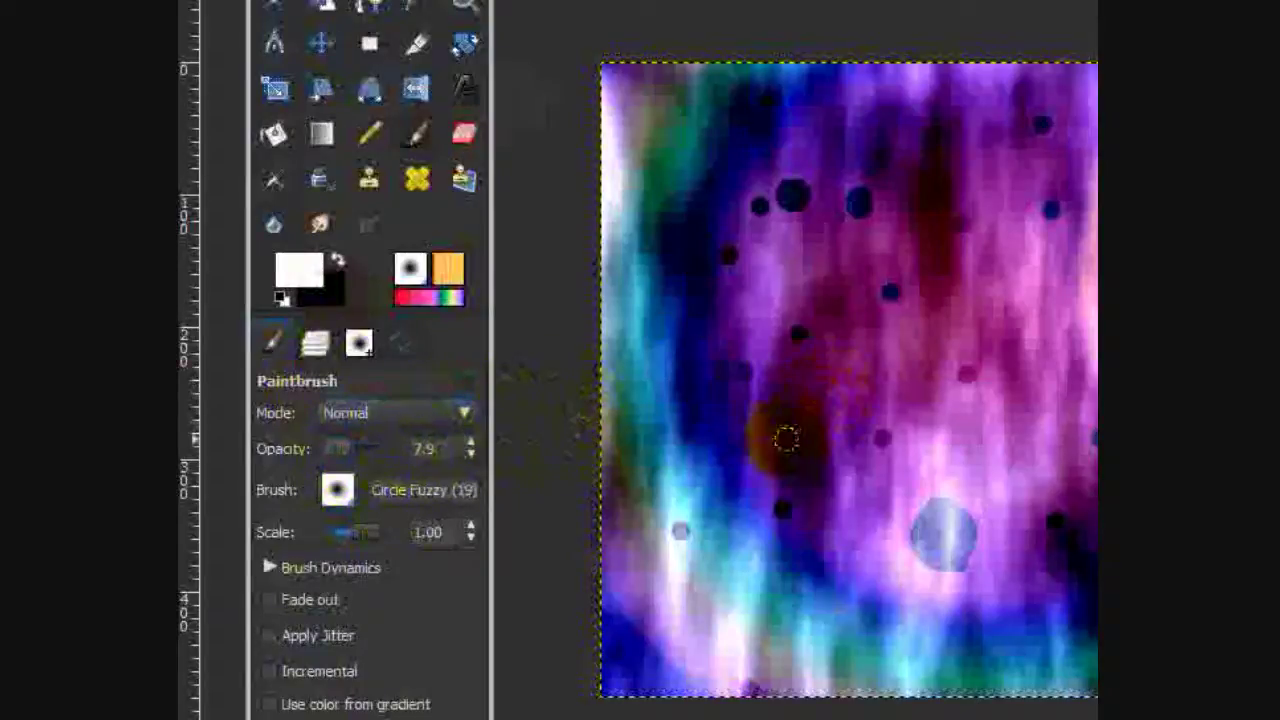
key(ctrl+z)
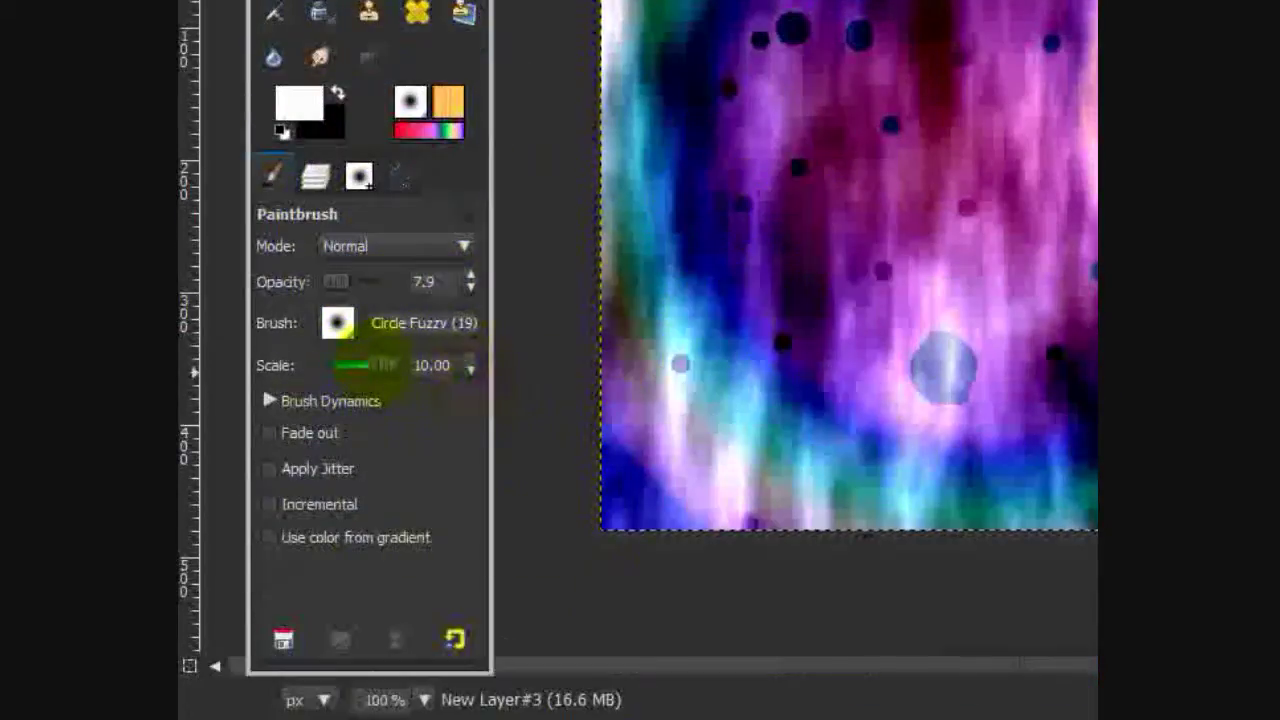
click(375, 365)
click(846, 286)
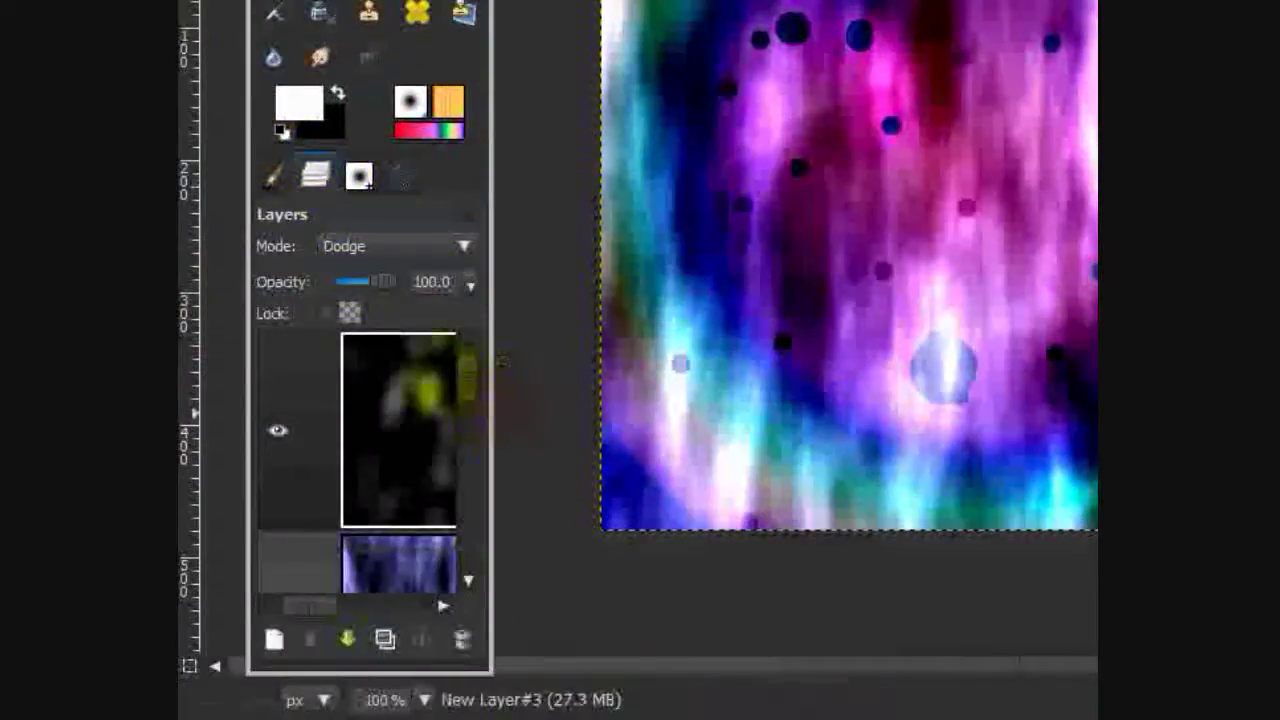
Lower the glow layer's opacity, then flatten all layers into one image.
drag(310, 604, 337, 604)
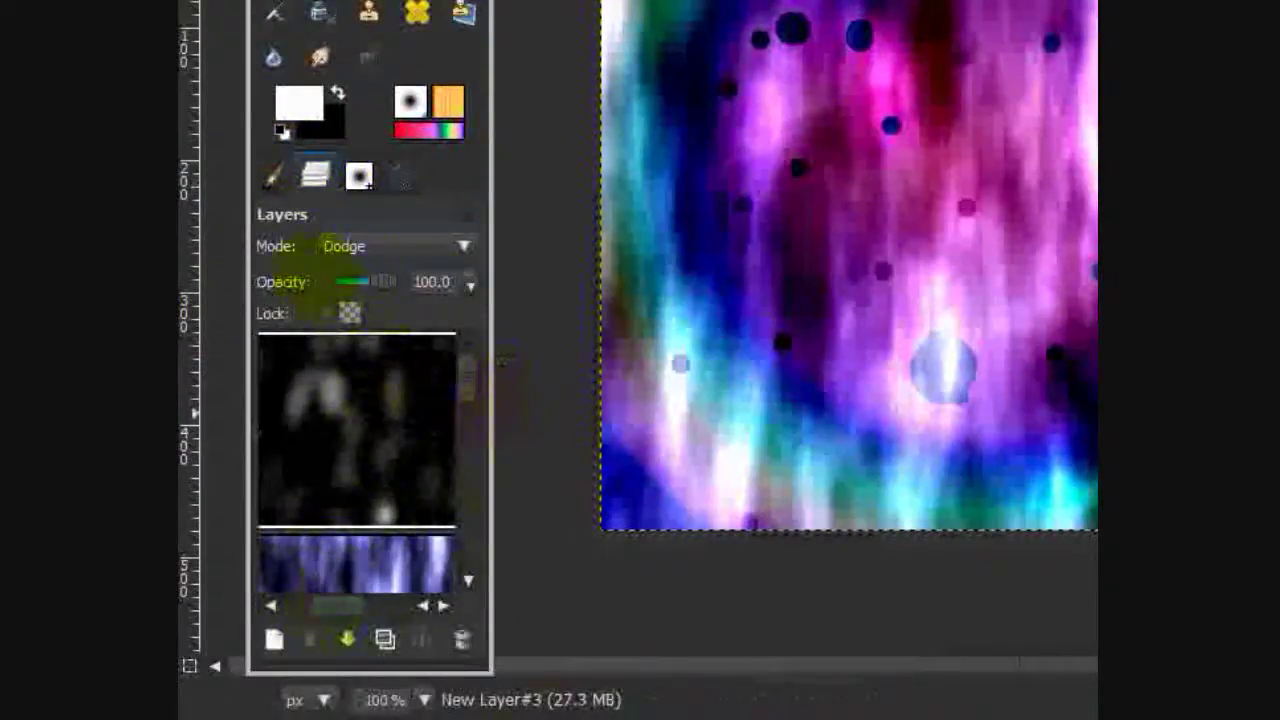
mouse_move(380, 281)
mouse_down()
mouse_move(357, 285)
mouse_move(386, 281)
mouse_up()
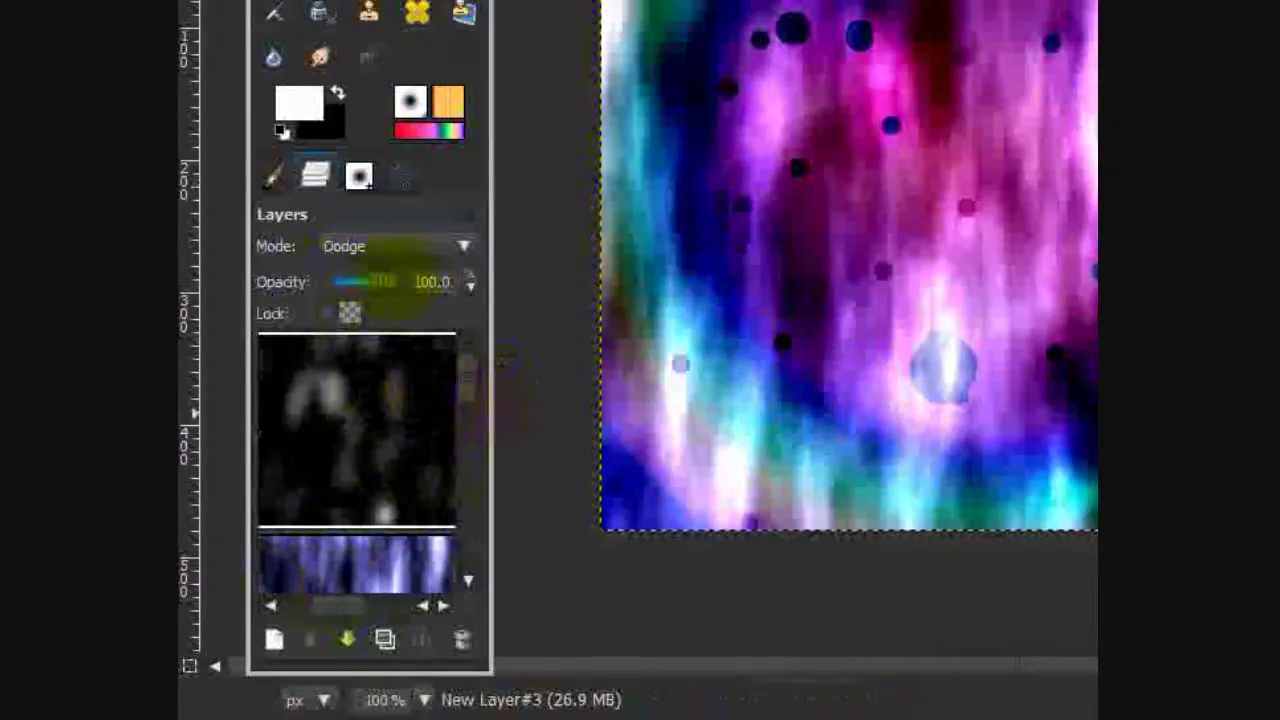
right_click(386, 400)
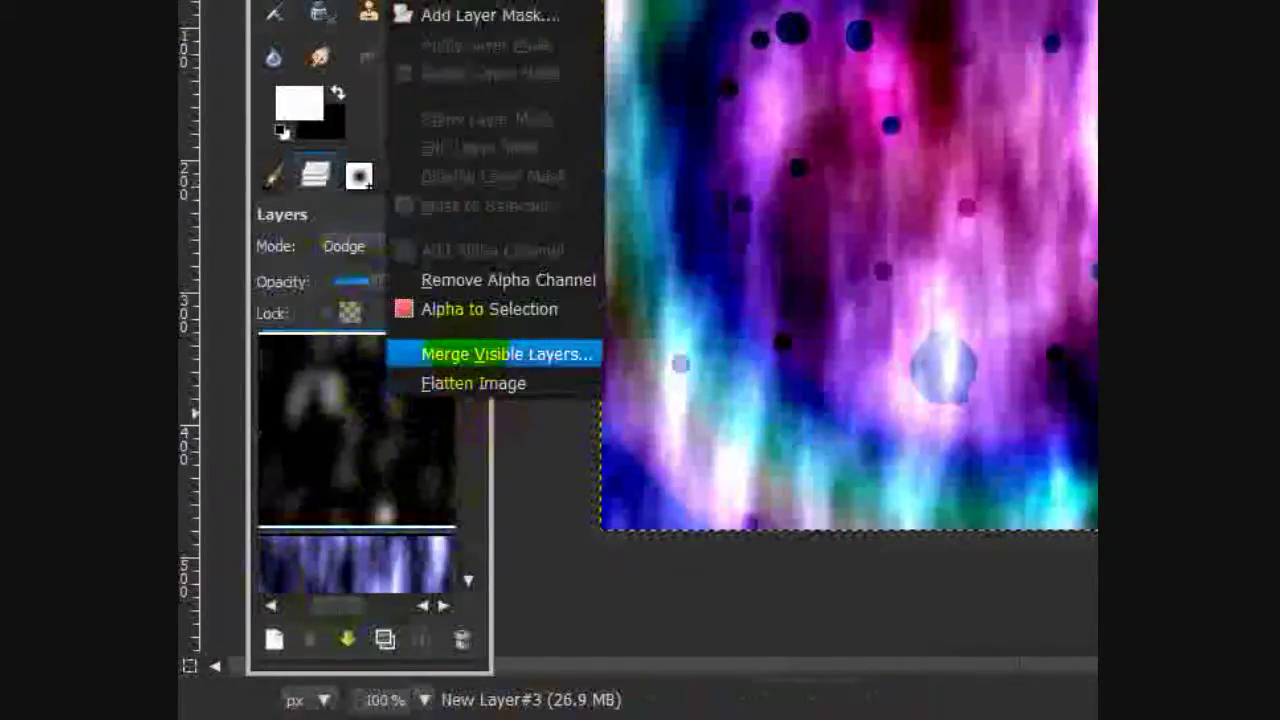